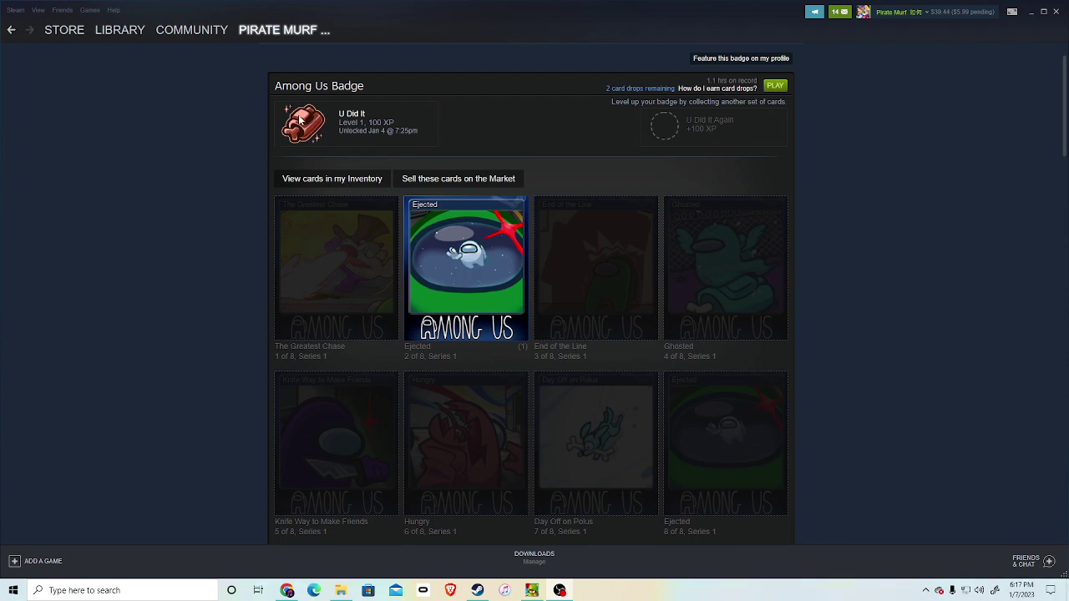
Buy four The Greatest Chase trading cards from the Market at $0.04 each ($0.16).
scroll(679, 382, "down", 3)
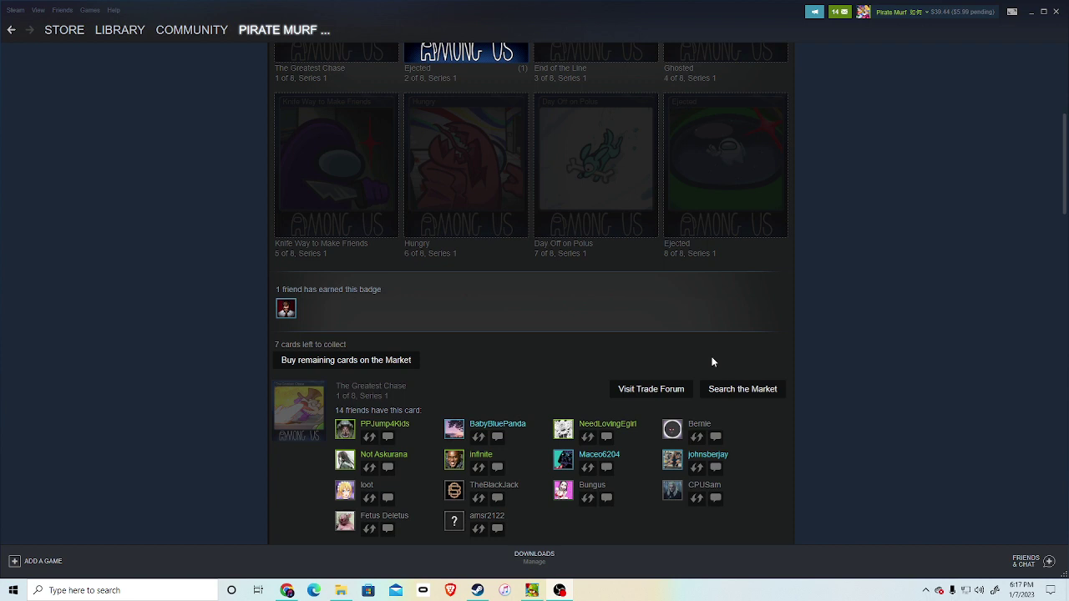
scroll(714, 362, "up", 4)
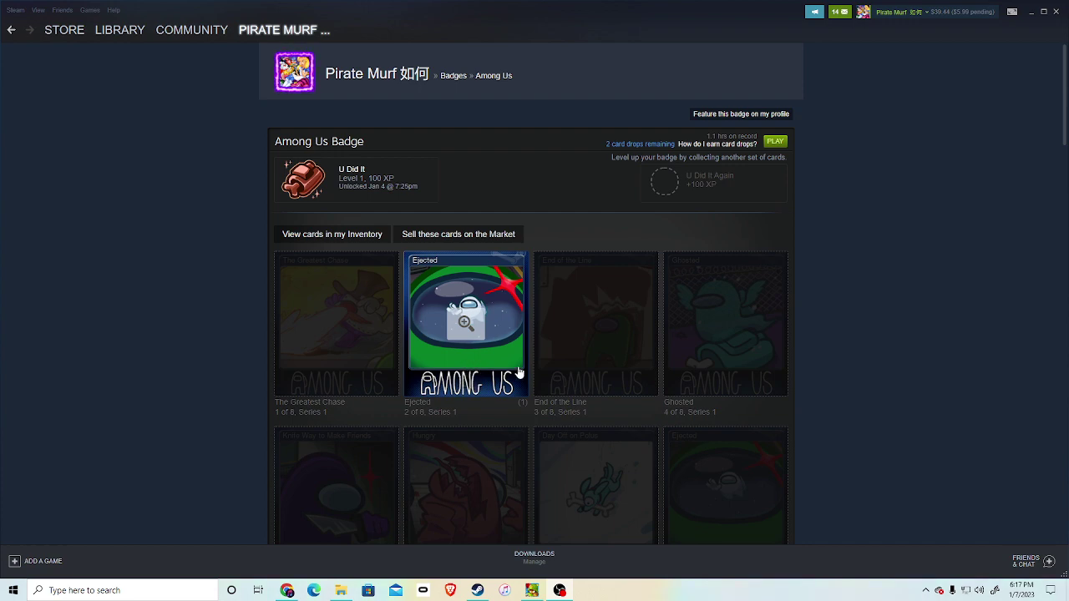
scroll(310, 337, "down", 5)
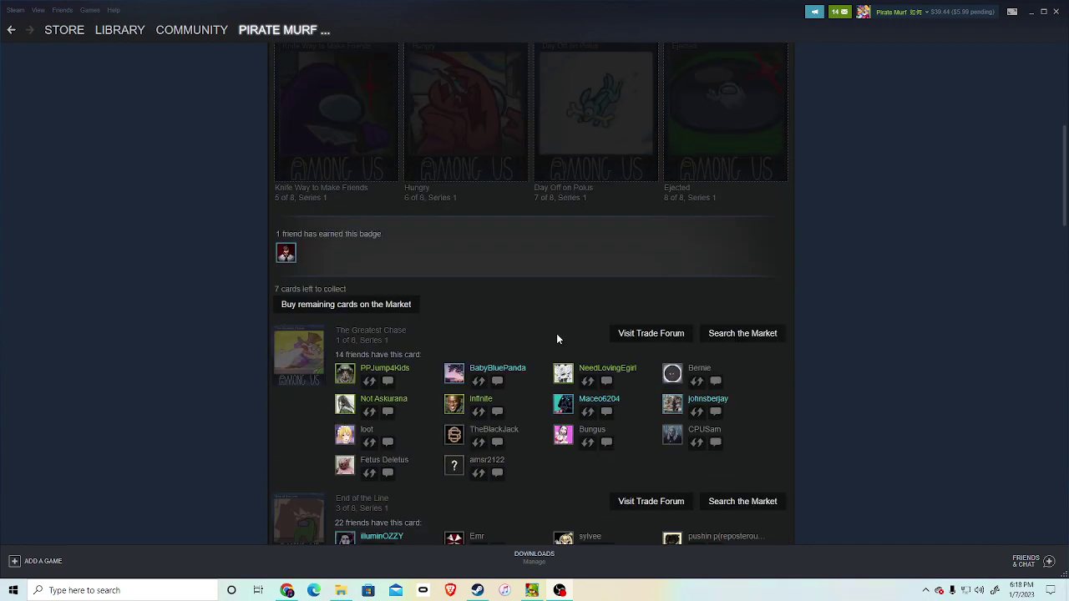
left_click(760, 338)
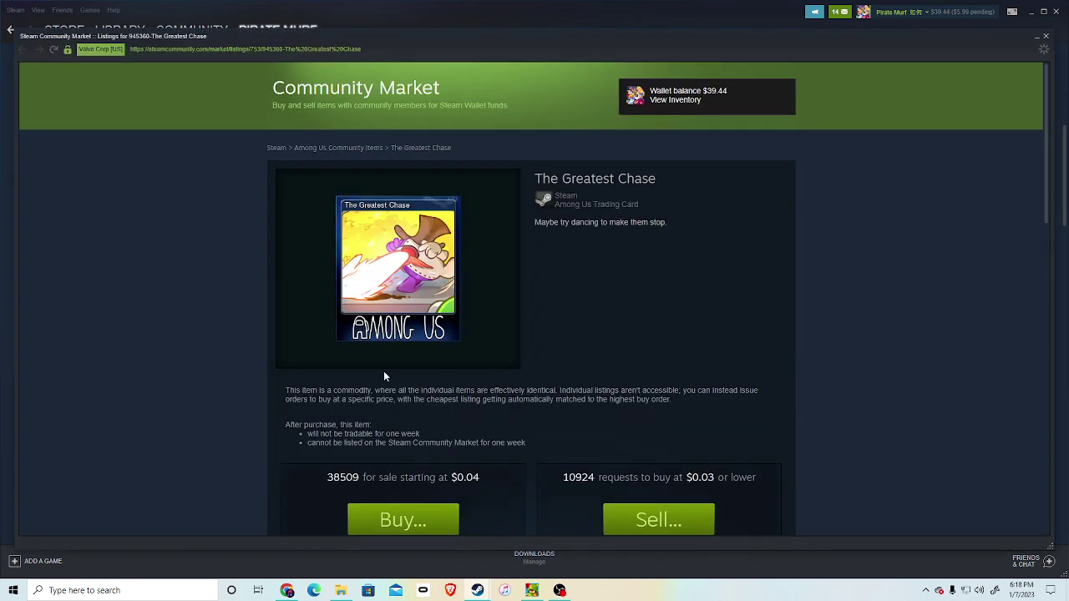
scroll(385, 377, "down", 2)
left_click(417, 408)
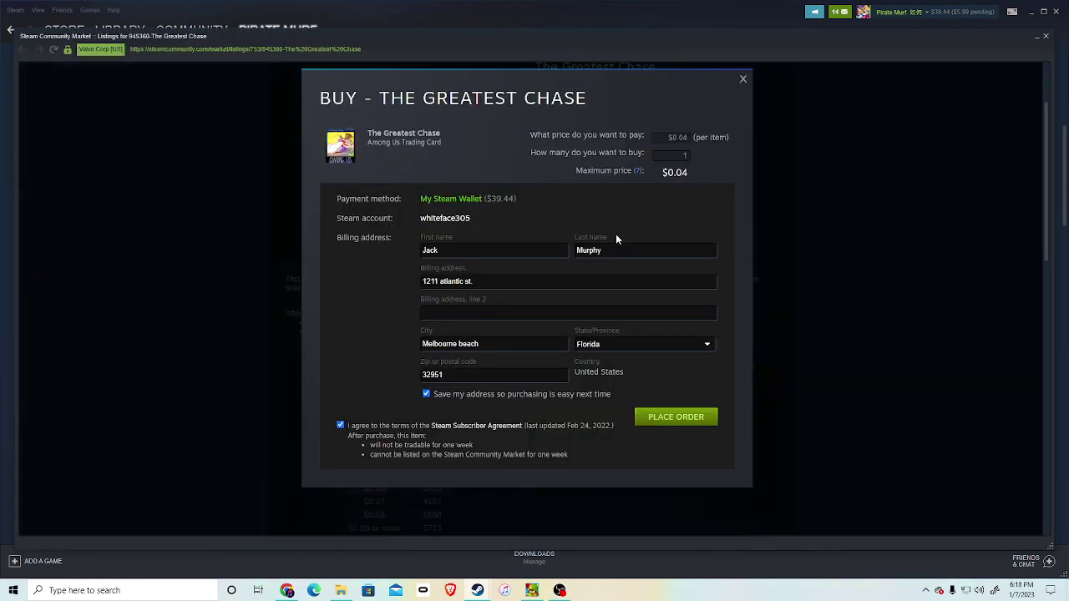
type("4")
left_click(676, 417)
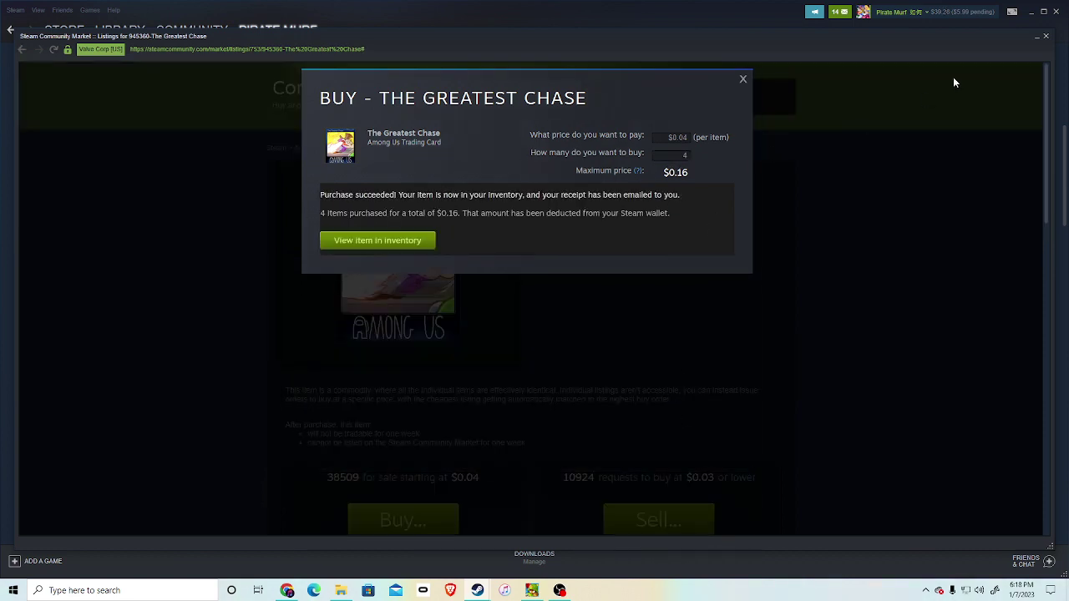
left_click(1046, 37)
Buy four End of the Line trading cards at $0.04 each, then return to the badge page.
scroll(543, 367, "down", 2)
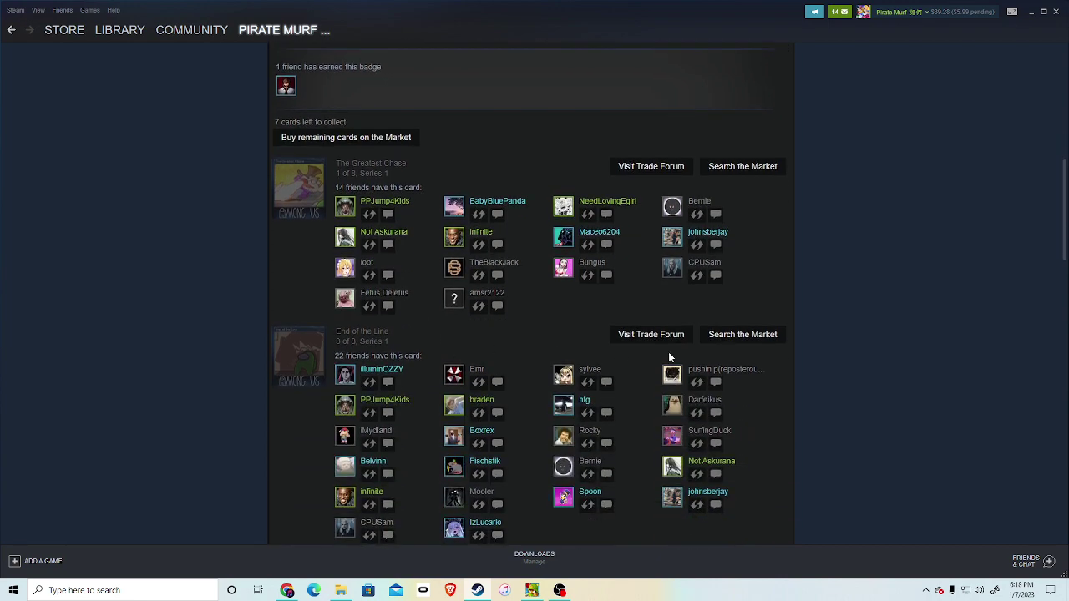
left_click(743, 334)
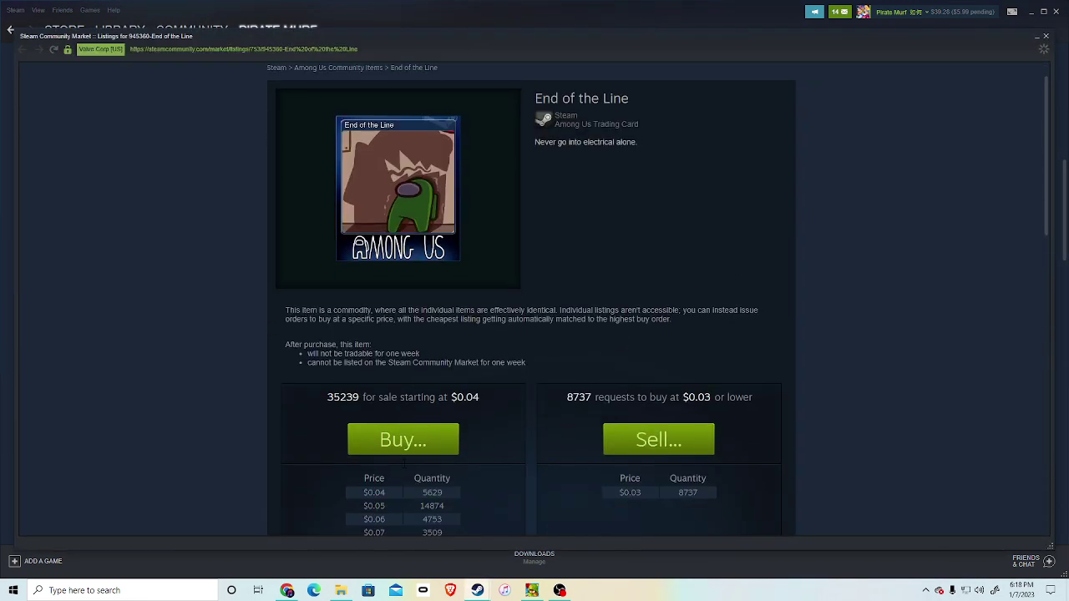
left_click(447, 409)
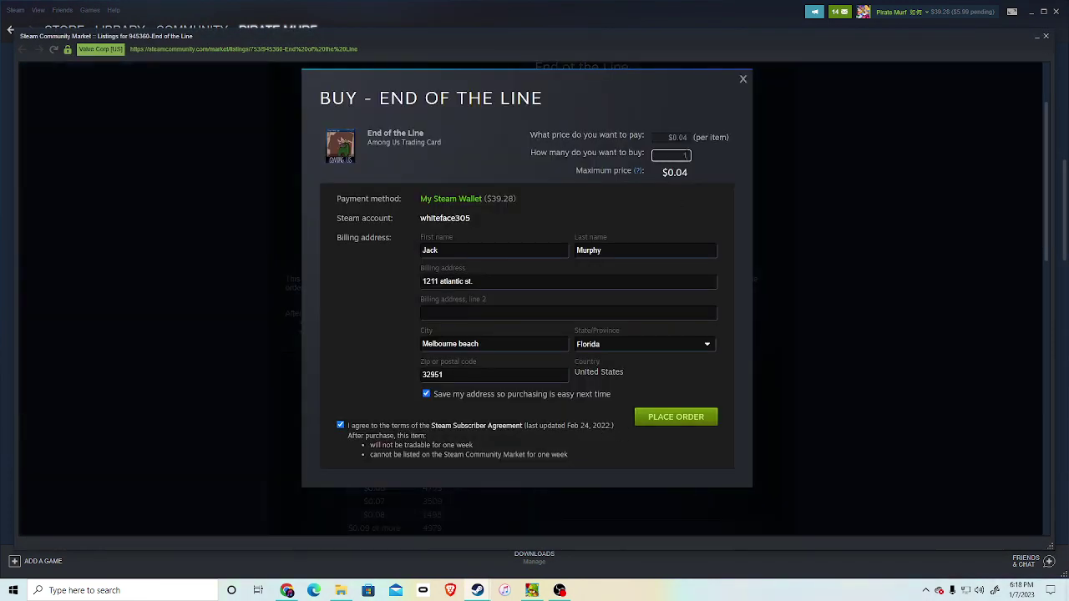
type("4")
left_click(656, 418)
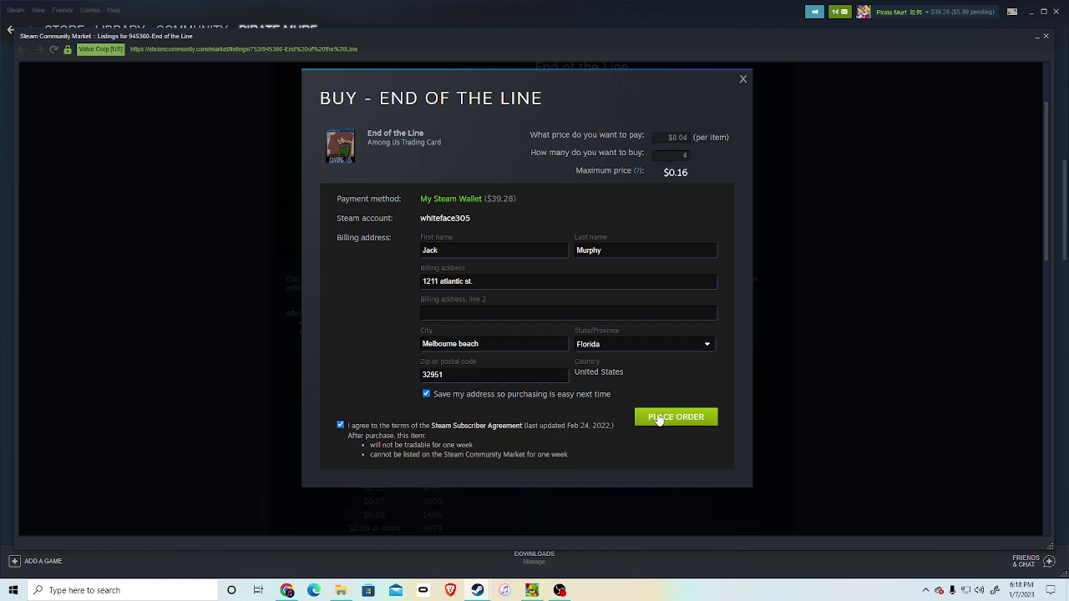
left_click(1047, 39)
scroll(877, 274, "down", 3)
right_click(879, 277)
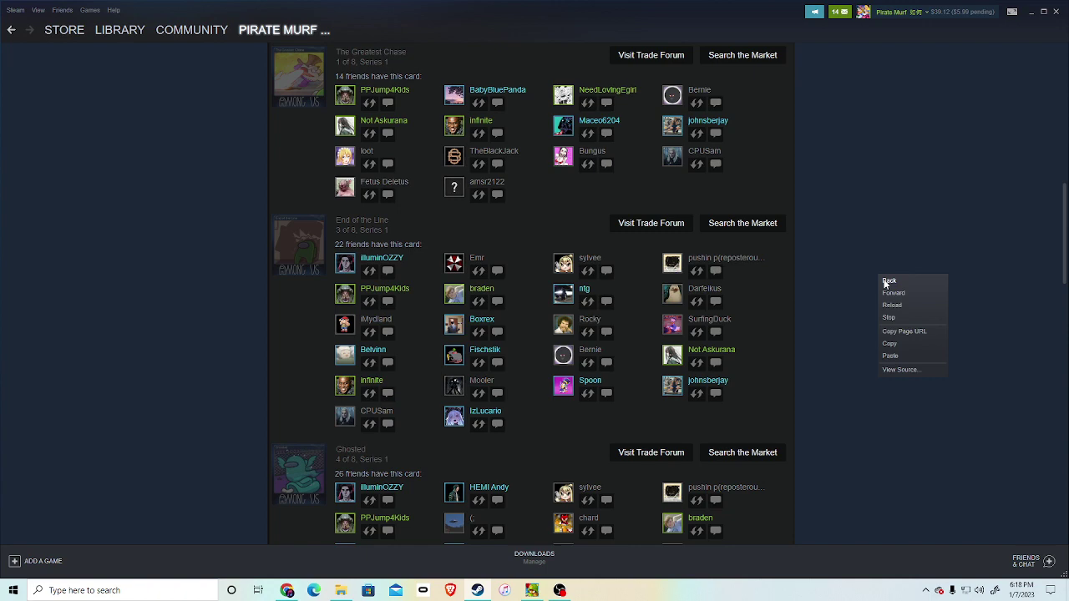
Buy four Knife Way to Make Friends trading cards from the Community Market.
left_click(893, 301)
scroll(890, 291, "down", 5)
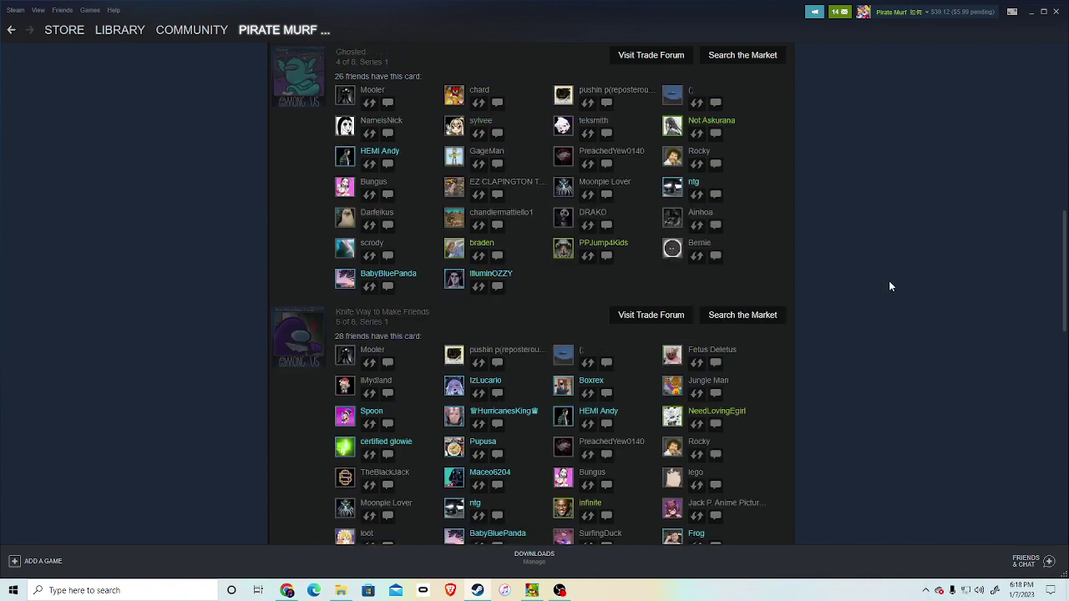
left_click(730, 316)
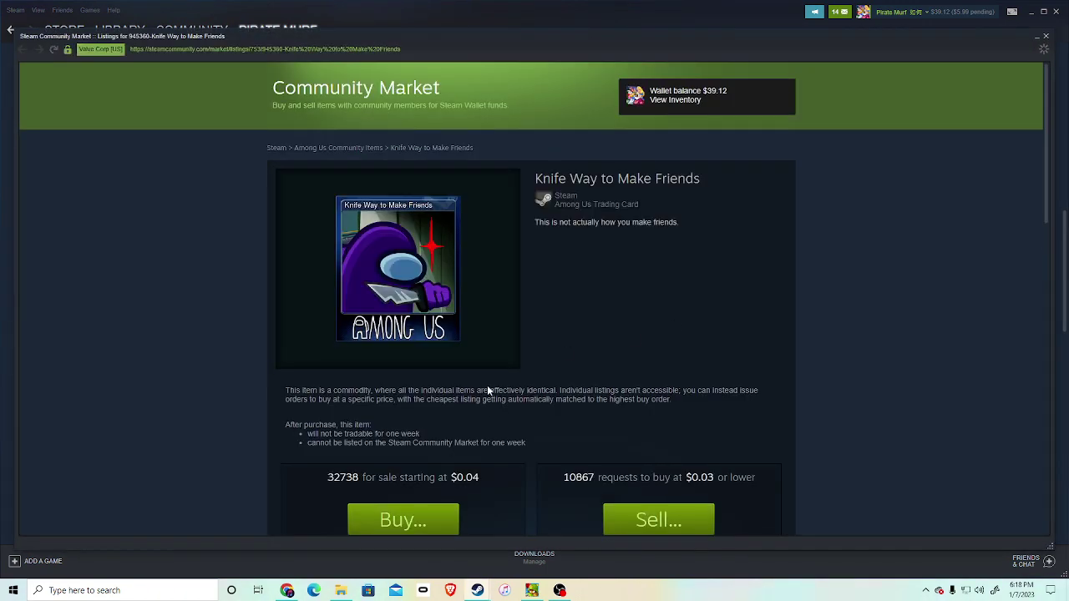
scroll(487, 390, "down", 2)
left_click(444, 366)
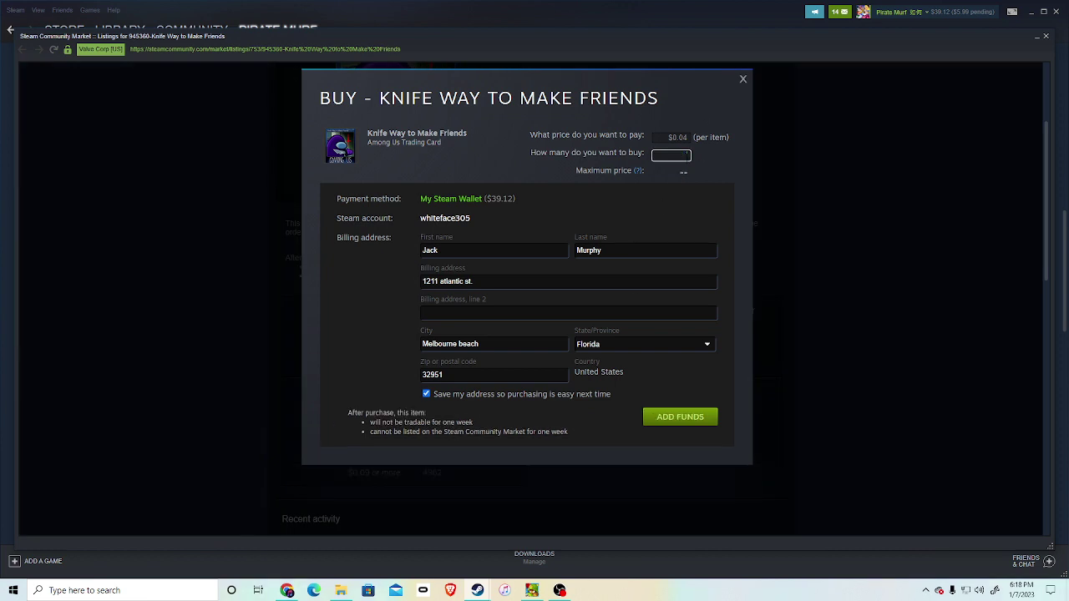
type("4")
left_click(685, 418)
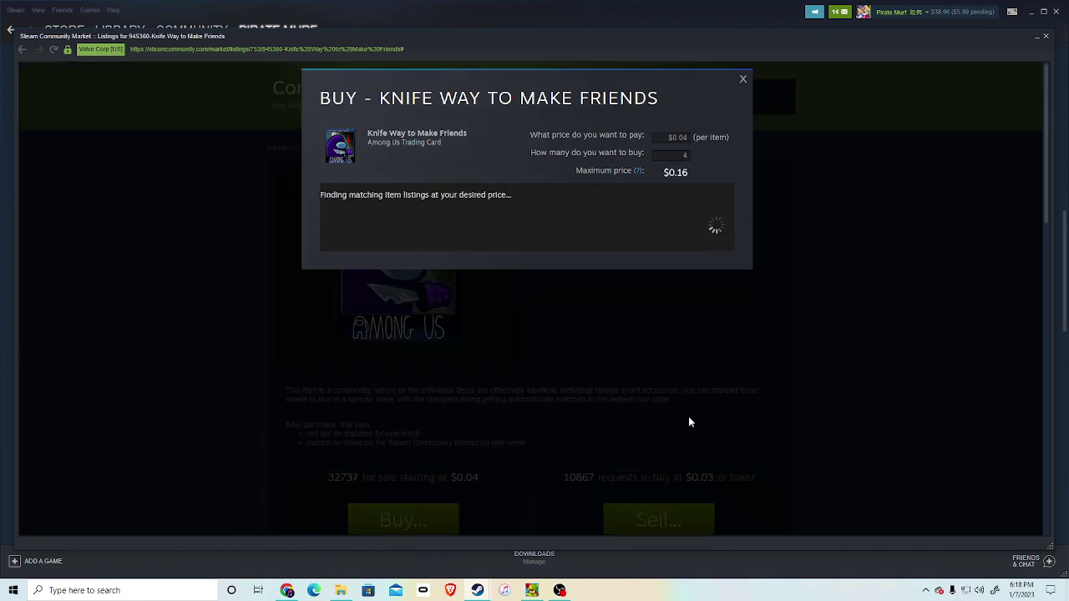
left_click(1047, 38)
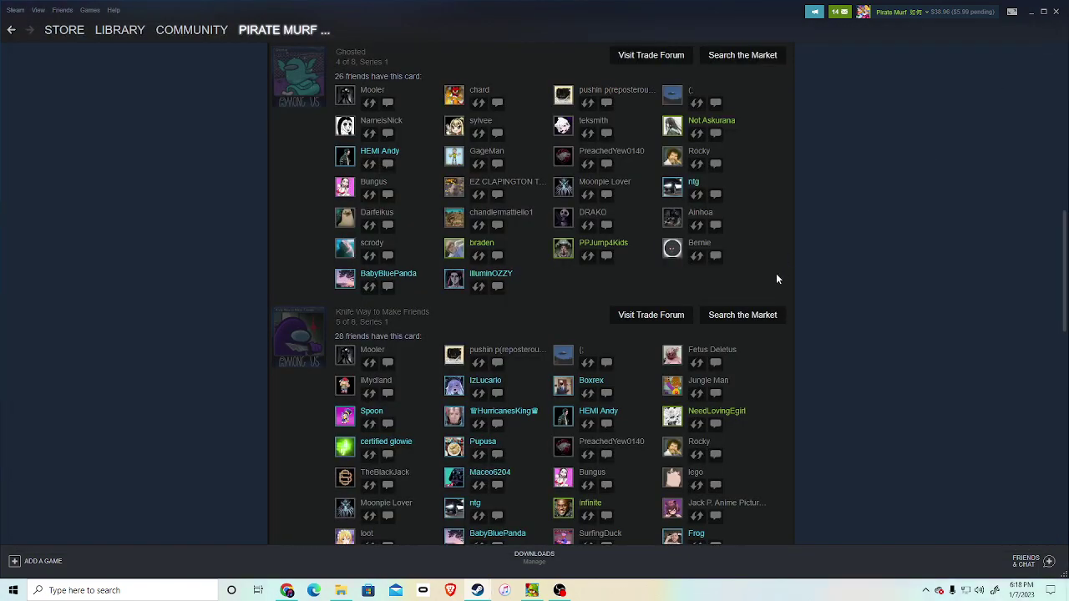
Order four Ejected trading cards at $0.04 each.
scroll(433, 281, "down", 15)
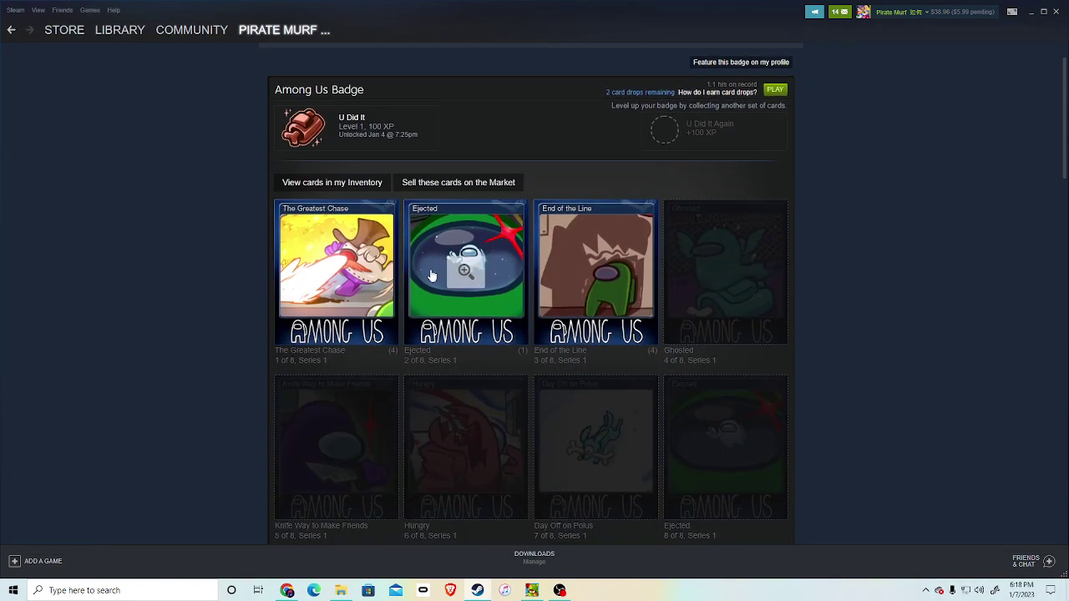
scroll(711, 344, "down", 5)
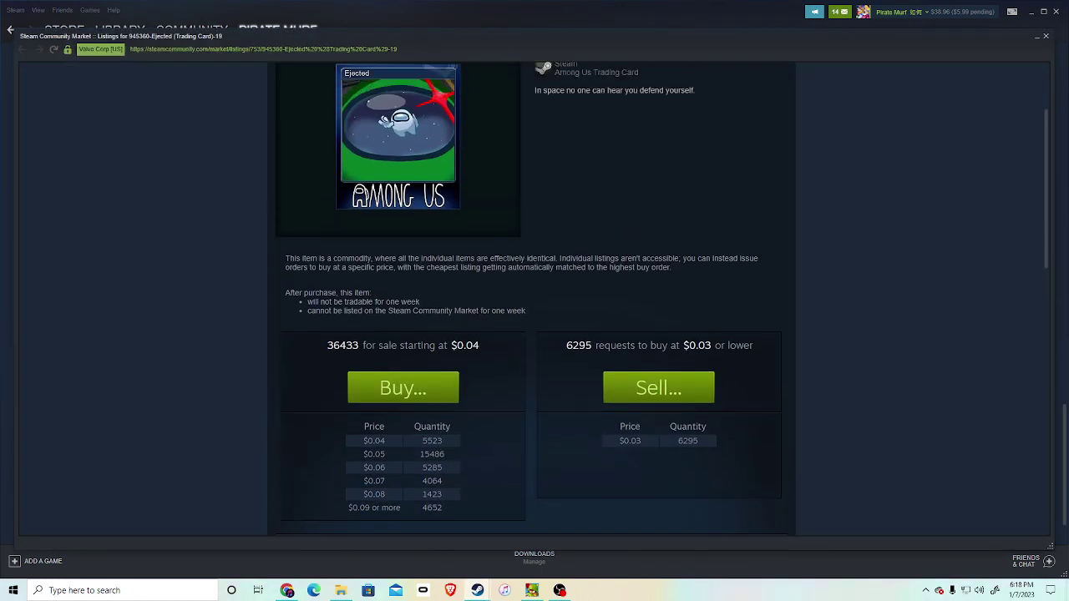
scroll(343, 209, "down", 2)
left_click(426, 407)
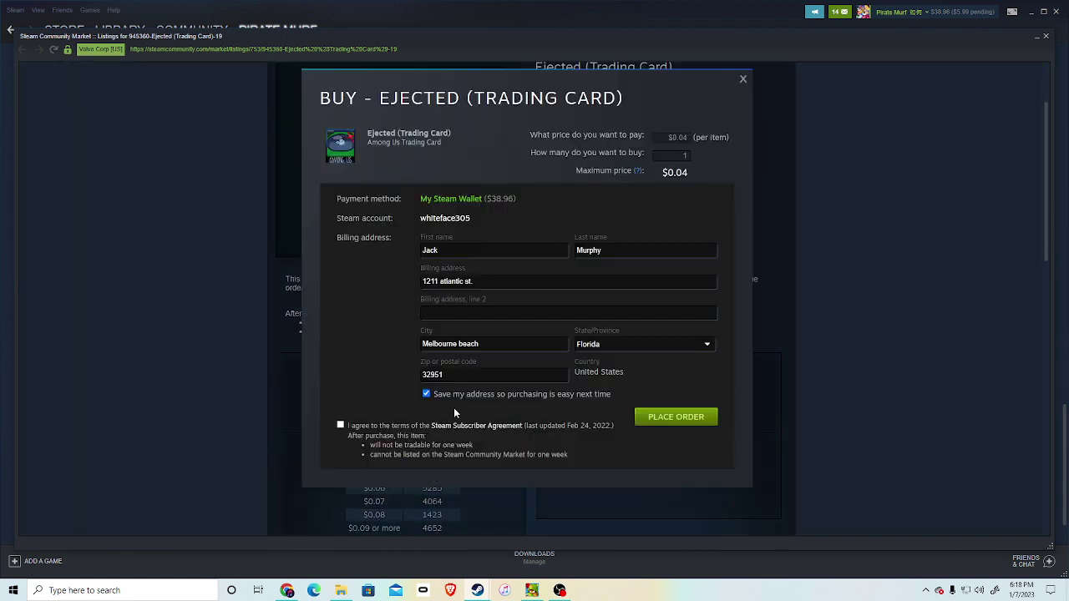
left_click(671, 154)
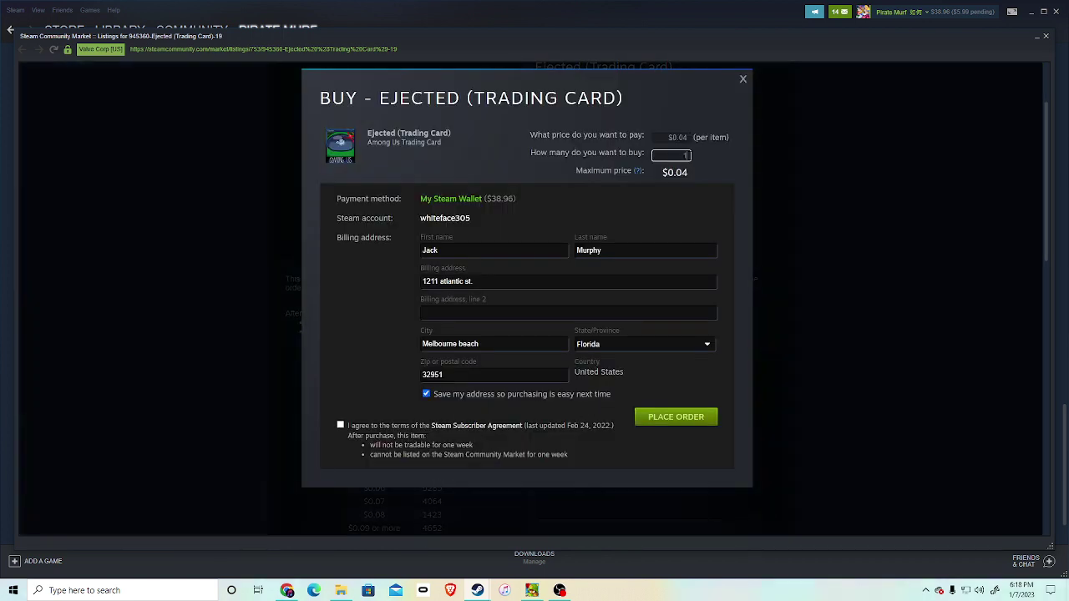
type("4")
left_click(670, 417)
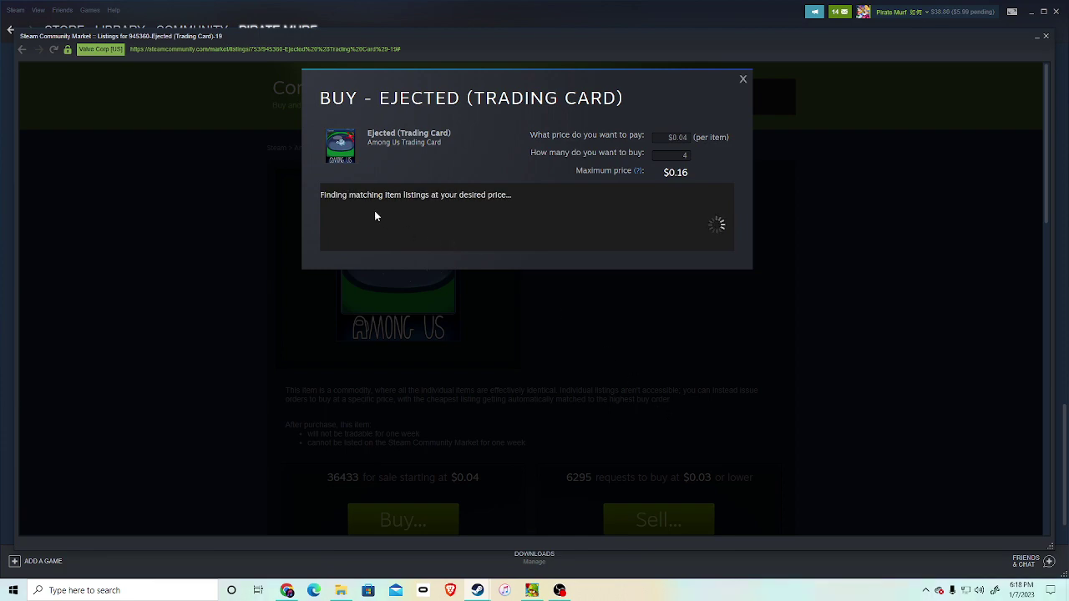
Buy four Day Off on Polus cards at $0.04 each, accepting the subscriber agreement.
left_click(742, 81)
left_click(1046, 36)
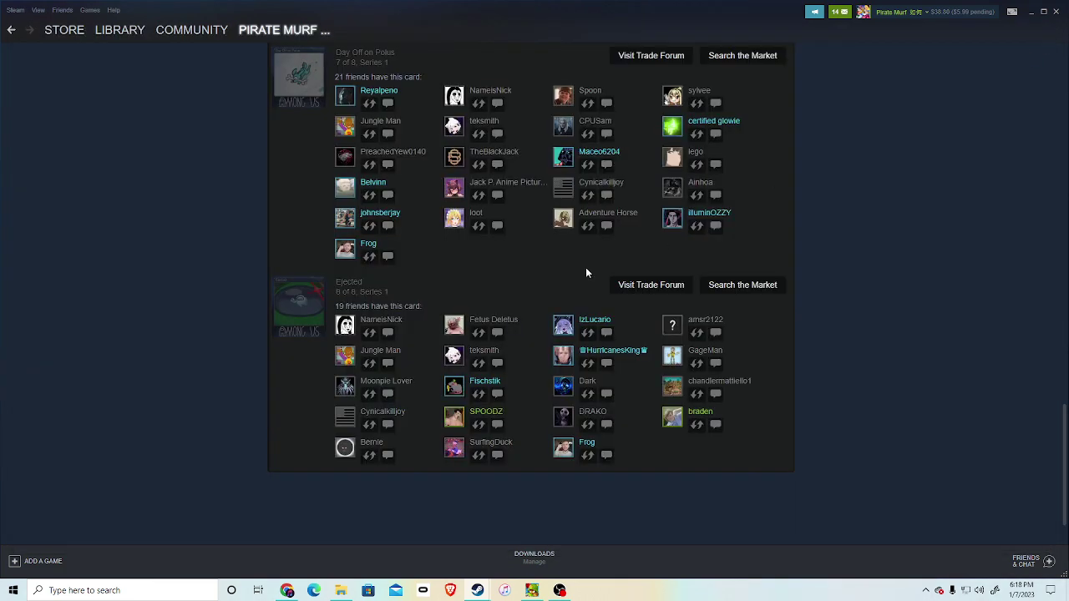
scroll(805, 294, "up", 3)
left_click(751, 282)
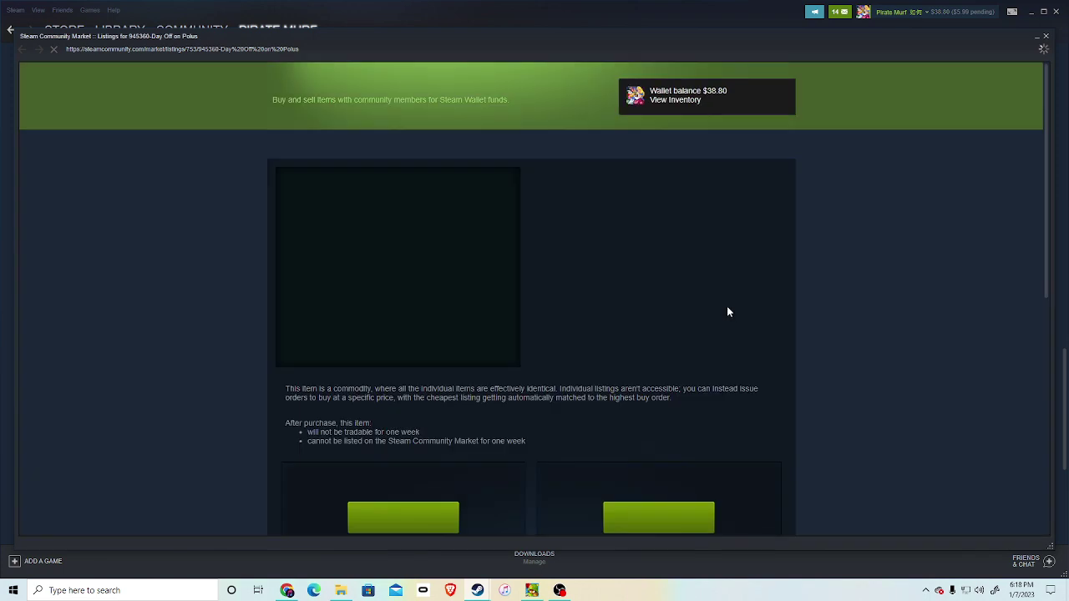
scroll(585, 309, "down", 3)
left_click(443, 299)
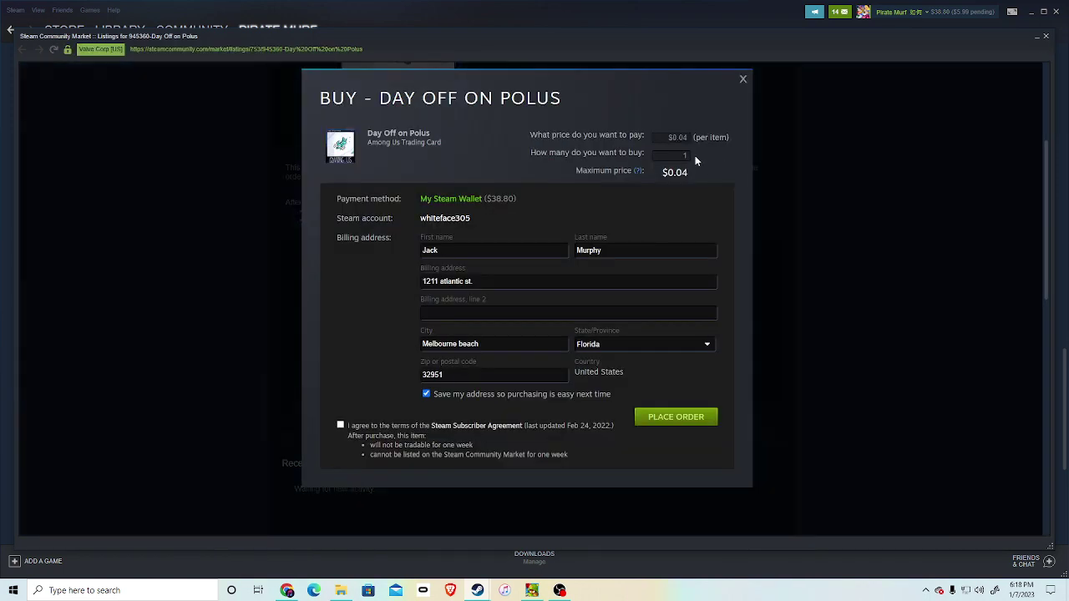
type("4")
left_click(340, 425)
left_click(675, 416)
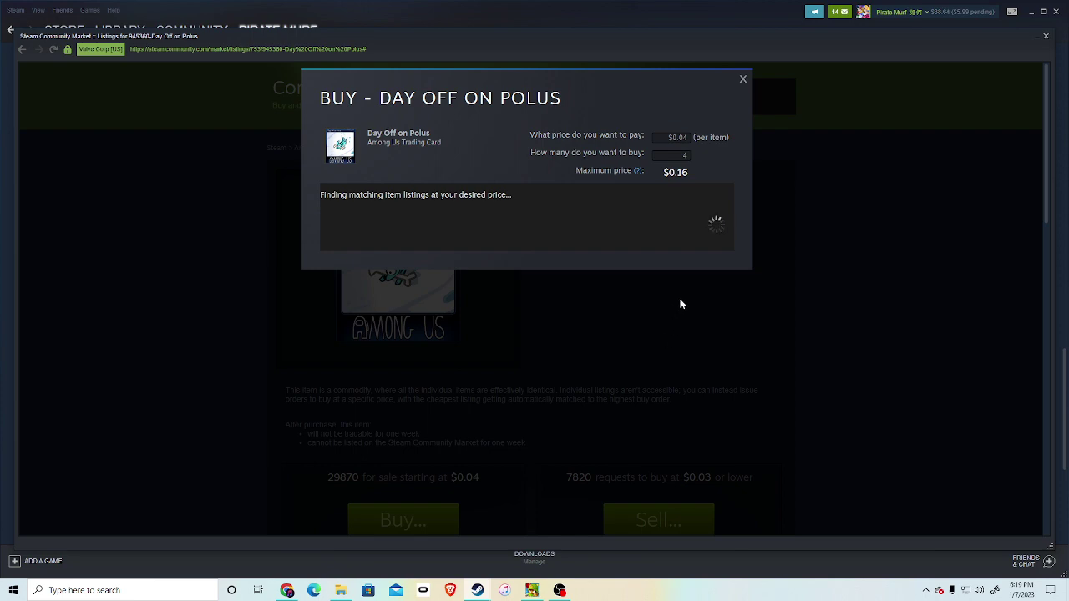
Close the Market and reload the badge page to show the bought cards.
left_click(744, 80)
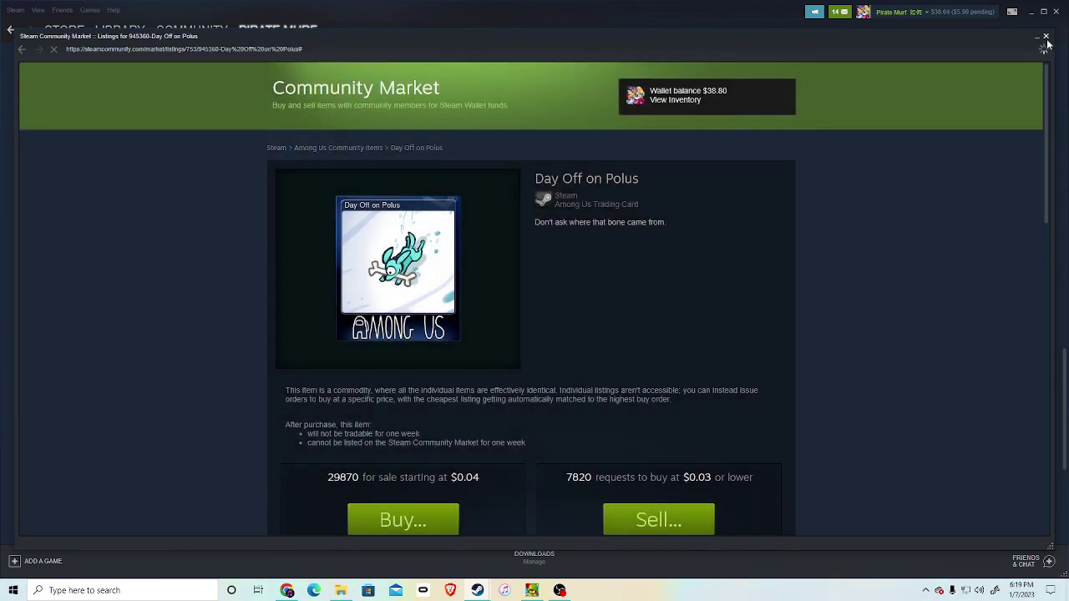
left_click(1046, 37)
right_click(842, 325)
left_click(860, 347)
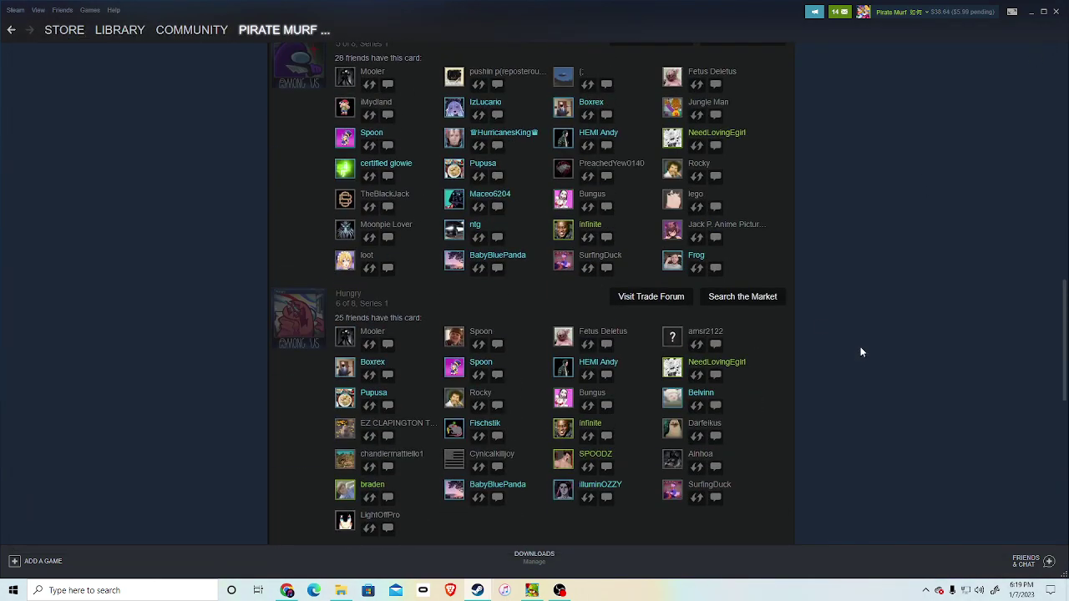
Buy four Ghosted trading cards for $0.16 total, leaving the wallet at $38.40.
scroll(737, 355, "up", 5)
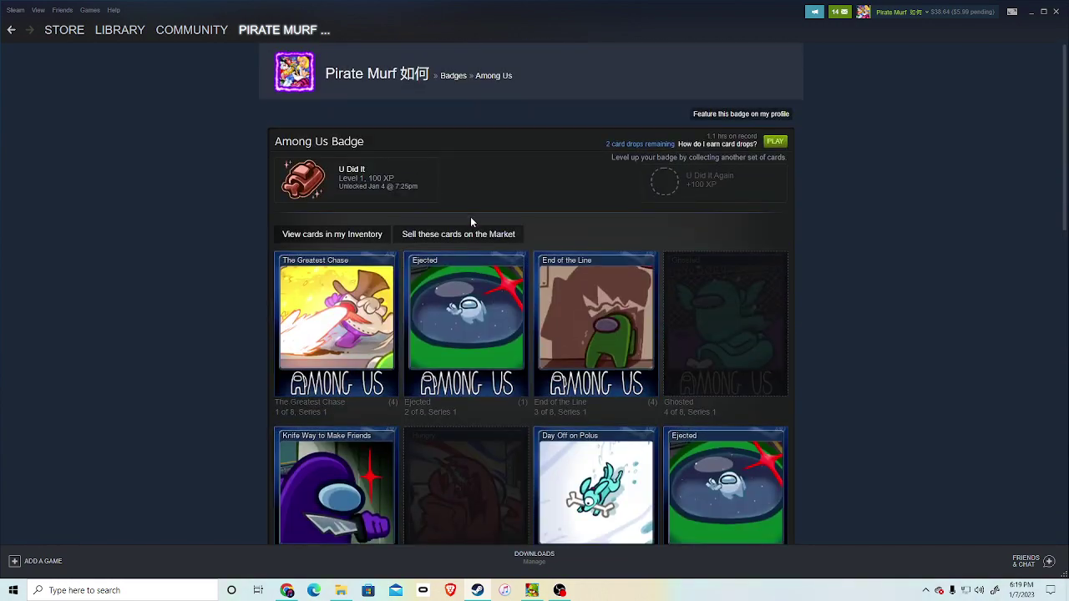
scroll(725, 334, "down", 5)
left_click(732, 277)
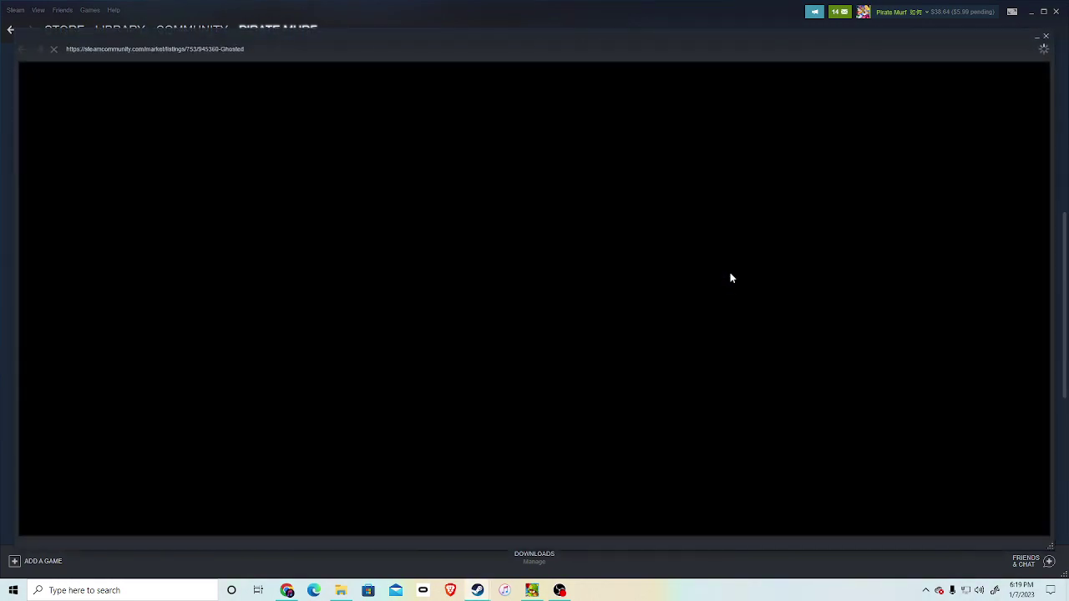
scroll(584, 334, "down", 5)
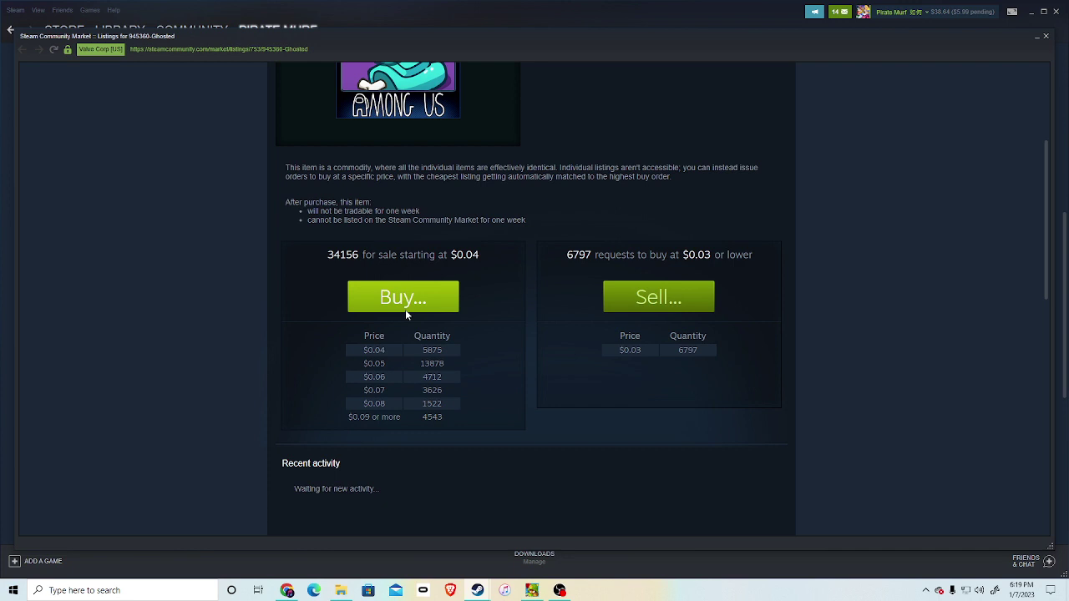
left_click(405, 299)
type("5")
key("BackSpace")
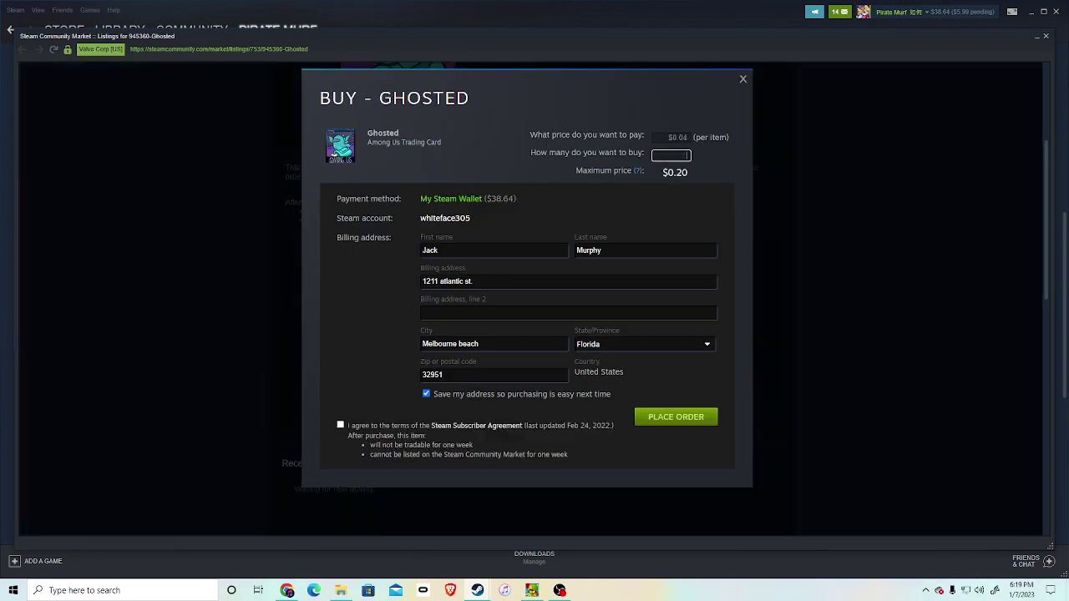
left_click(664, 418)
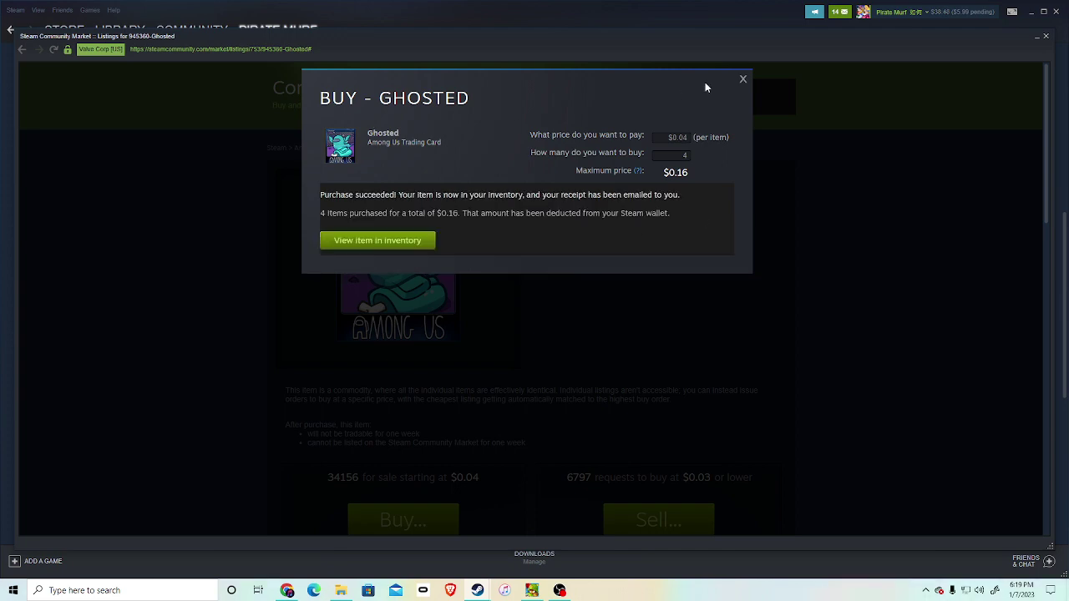
Buy four Hungry trading cards for $0.16, dropping the wallet to $38.32.
left_click(742, 82)
left_click(1045, 36)
scroll(718, 273, "down", 3)
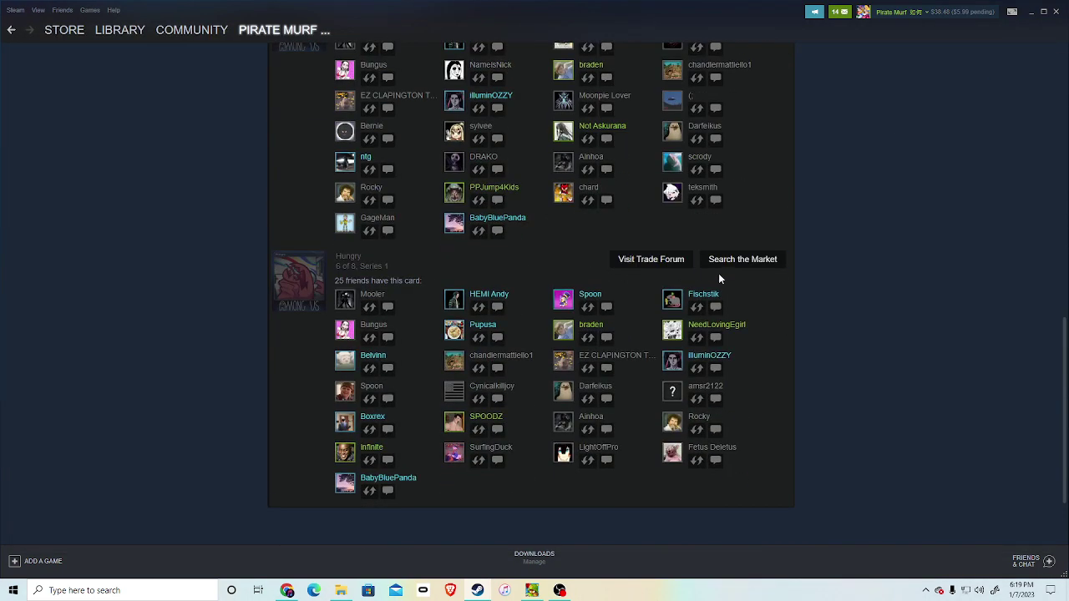
left_click(723, 259)
scroll(508, 367, "down", 3)
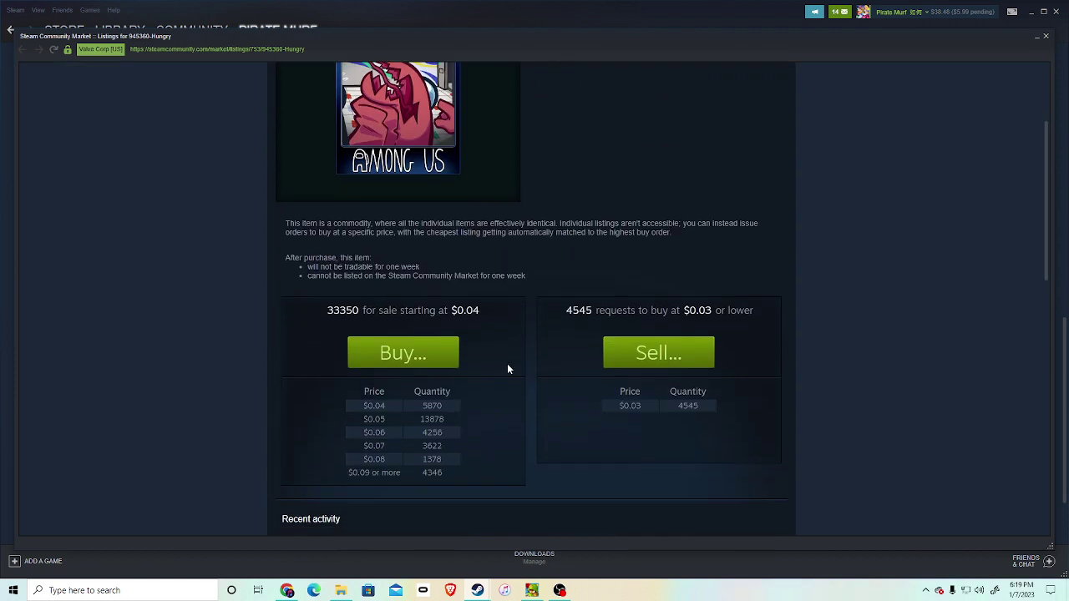
left_click(404, 351)
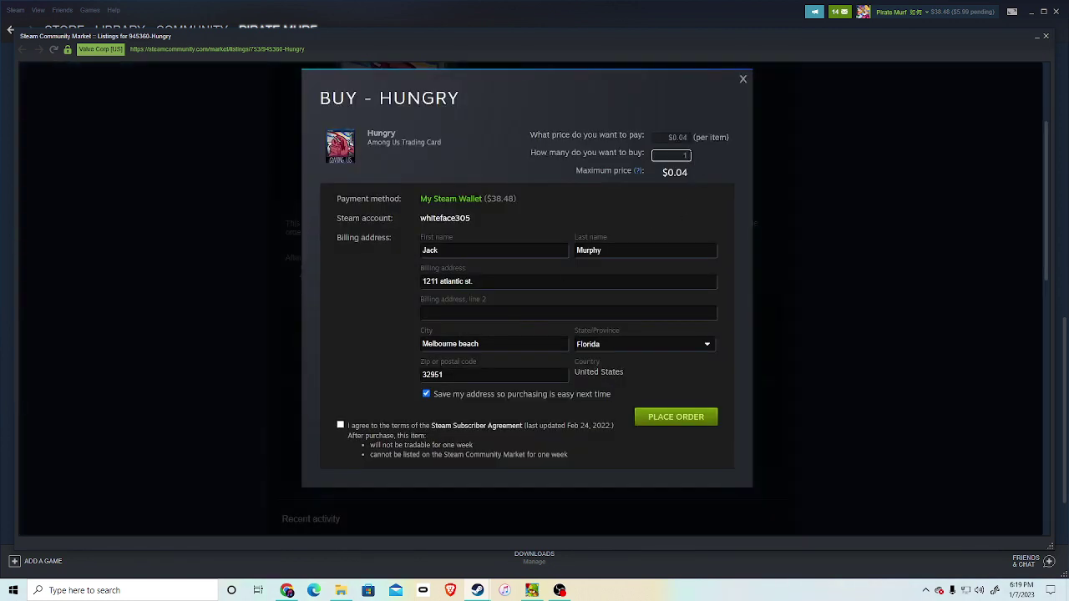
left_click(638, 419)
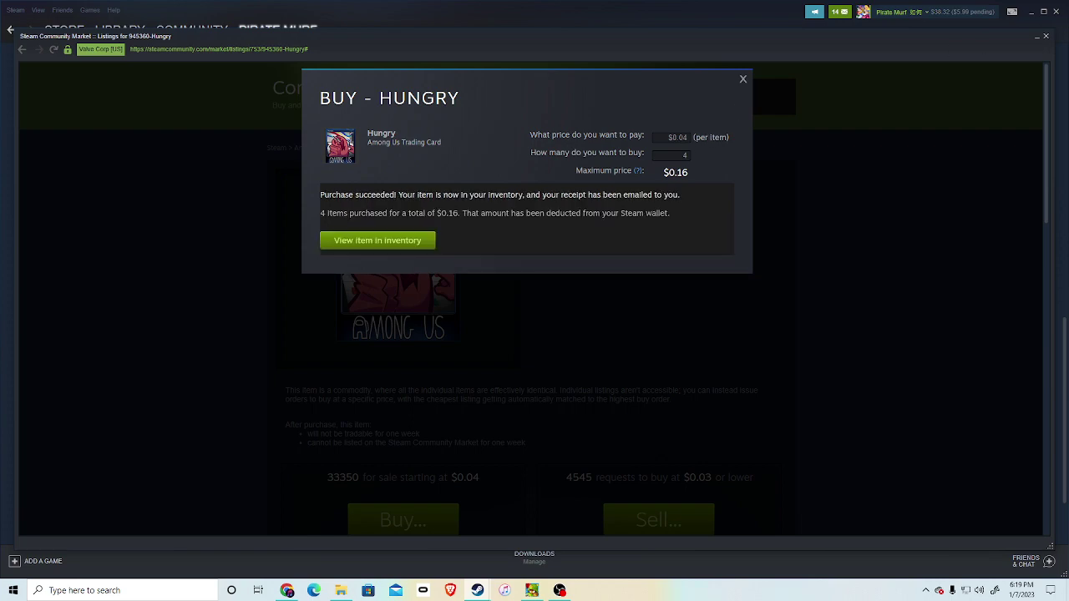
Close the Market and reload the Among Us badge page.
left_click(1046, 38)
right_click(813, 225)
left_click(836, 257)
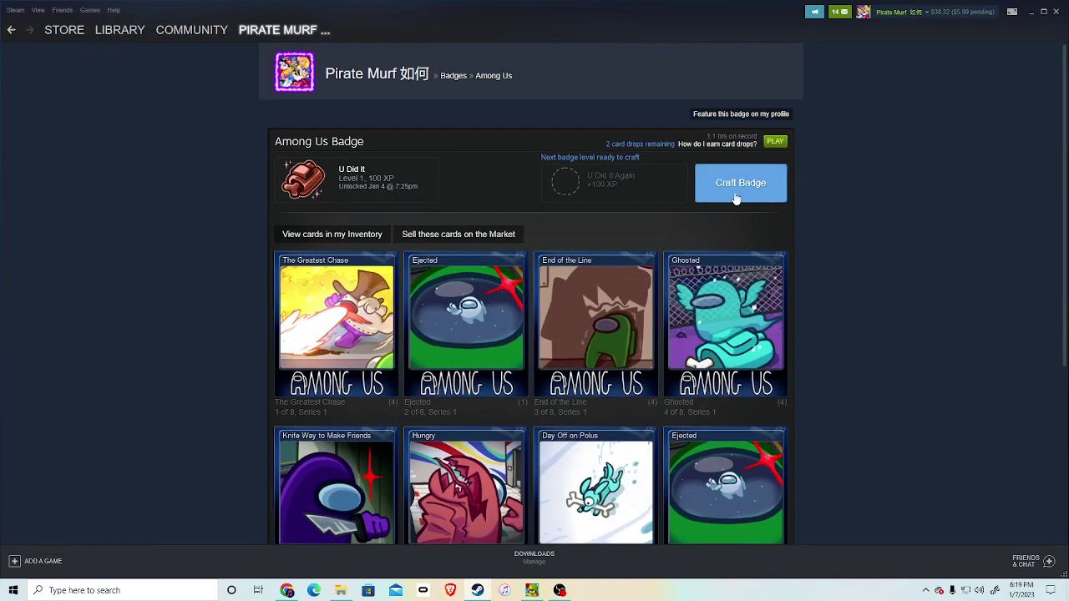
Craft the Among Us badge to Level 2 'U Did It Again' (200 XP) and view its rewards.
left_click(736, 198)
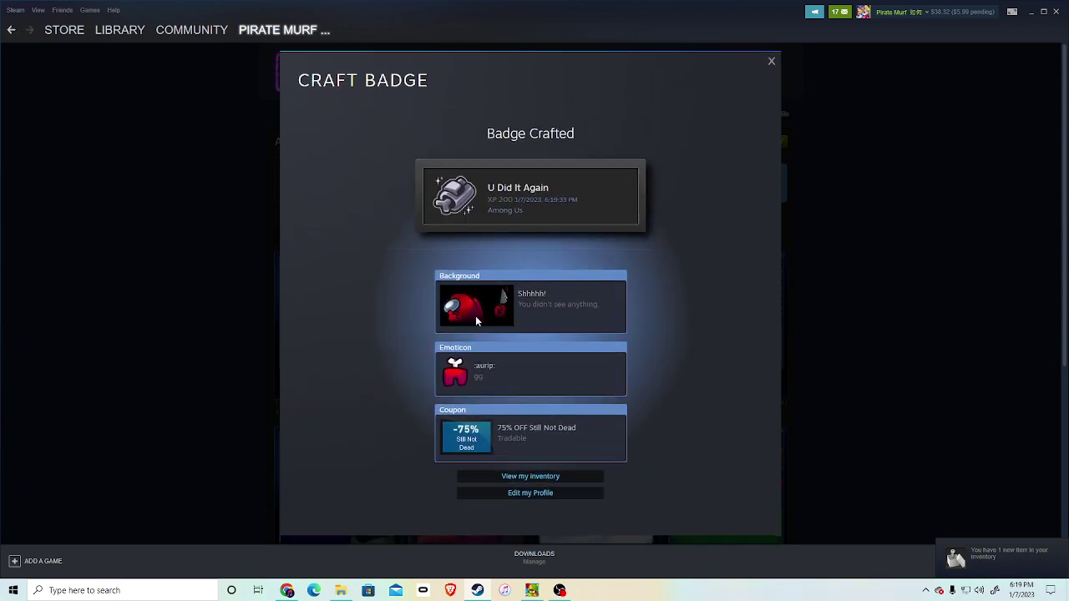
mouse_move(484, 303)
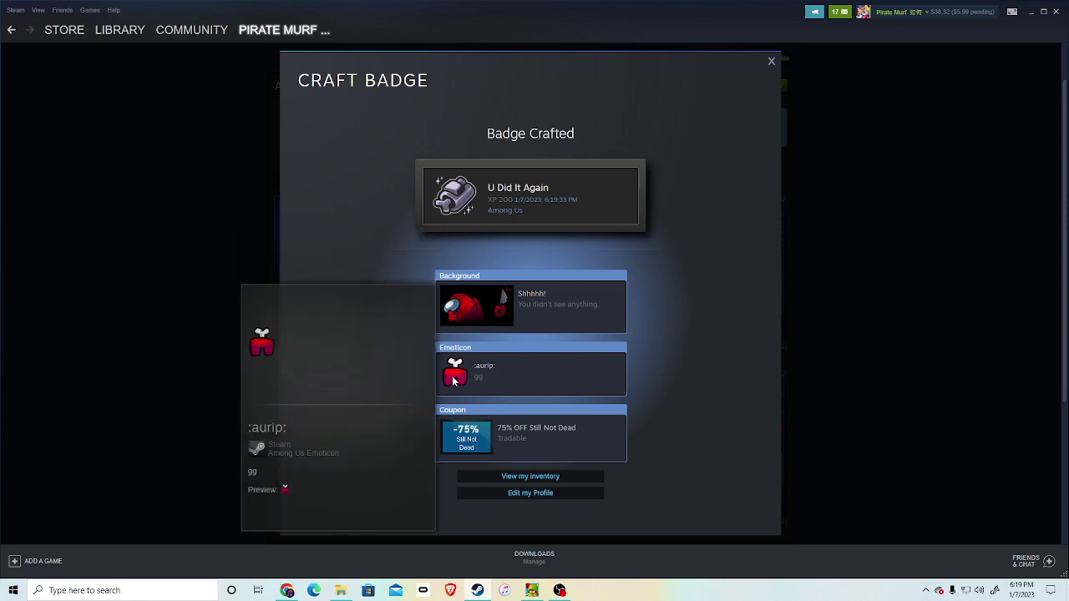
mouse_move(461, 386)
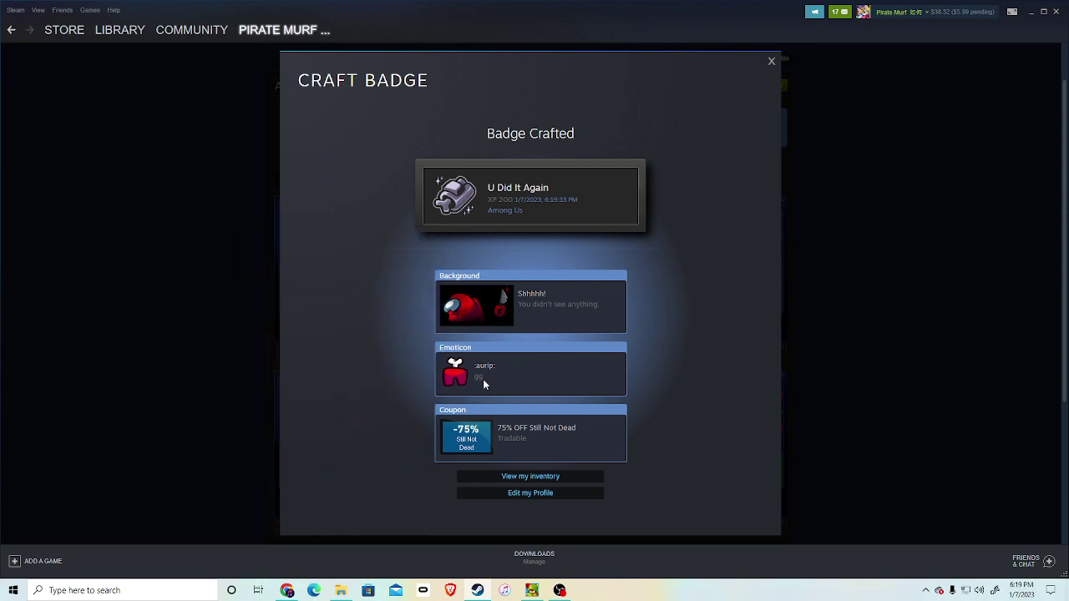
mouse_move(479, 441)
Buy three Ejected trading cards for $0.12, leaving the wallet at $38.20.
left_click(772, 62)
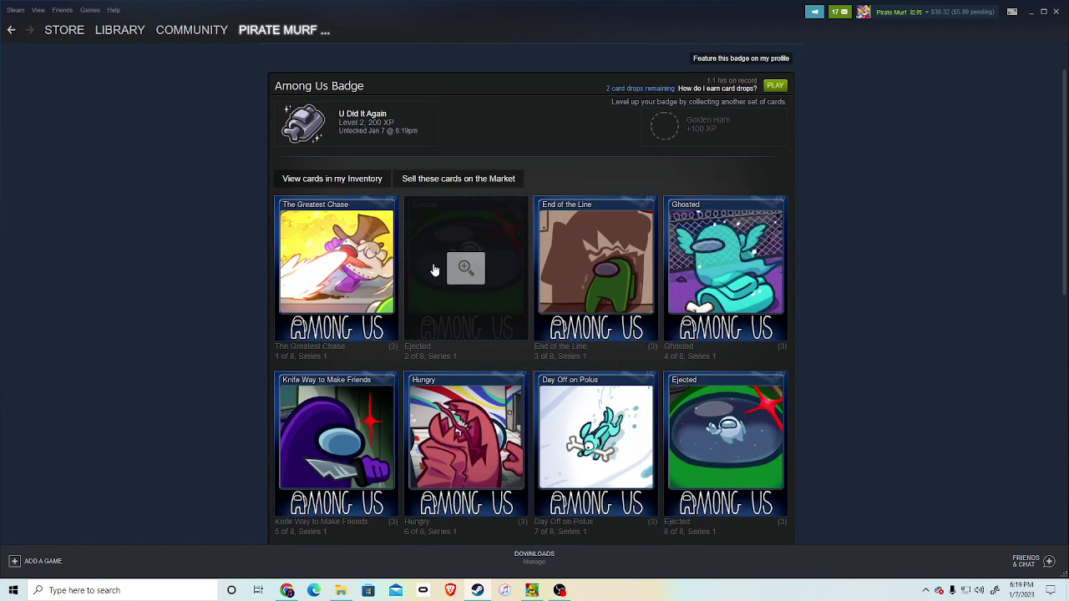
scroll(434, 270, "down", 6)
left_click(735, 167)
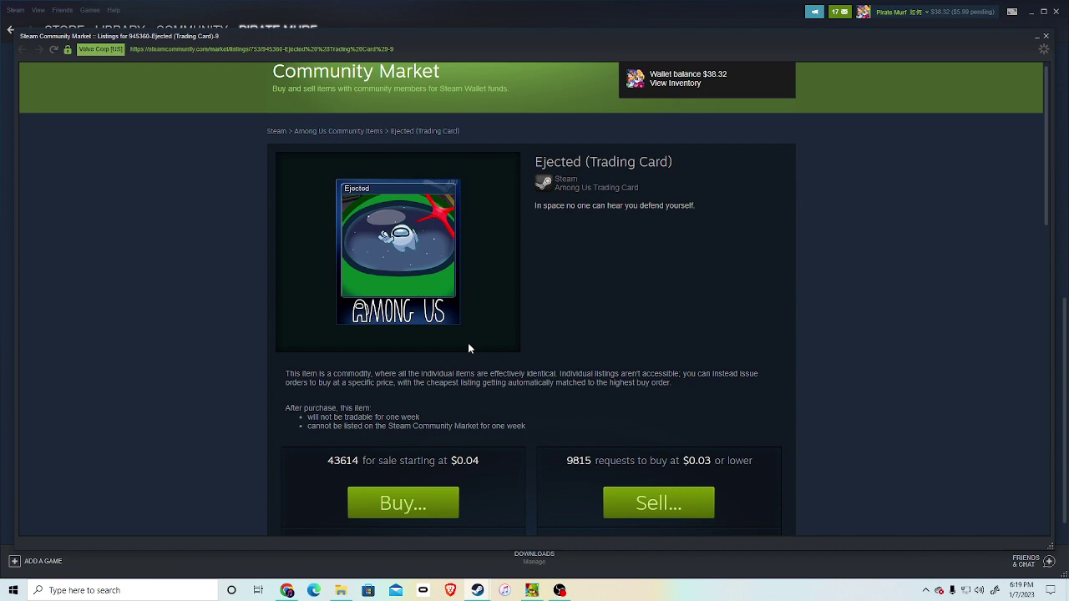
scroll(468, 342, "down", 3)
left_click(403, 297)
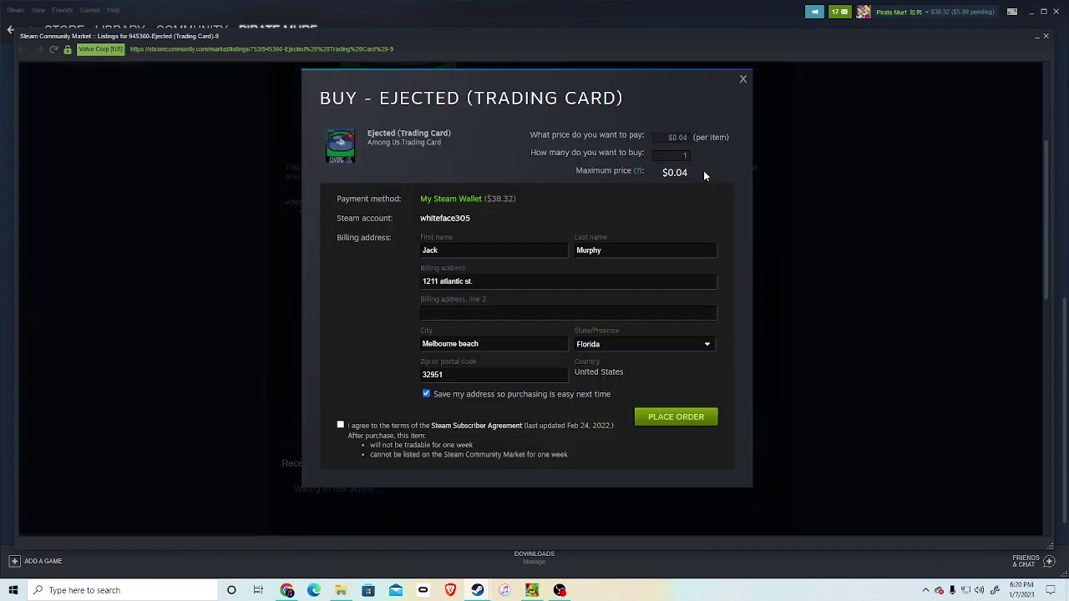
type("3")
left_click(664, 422)
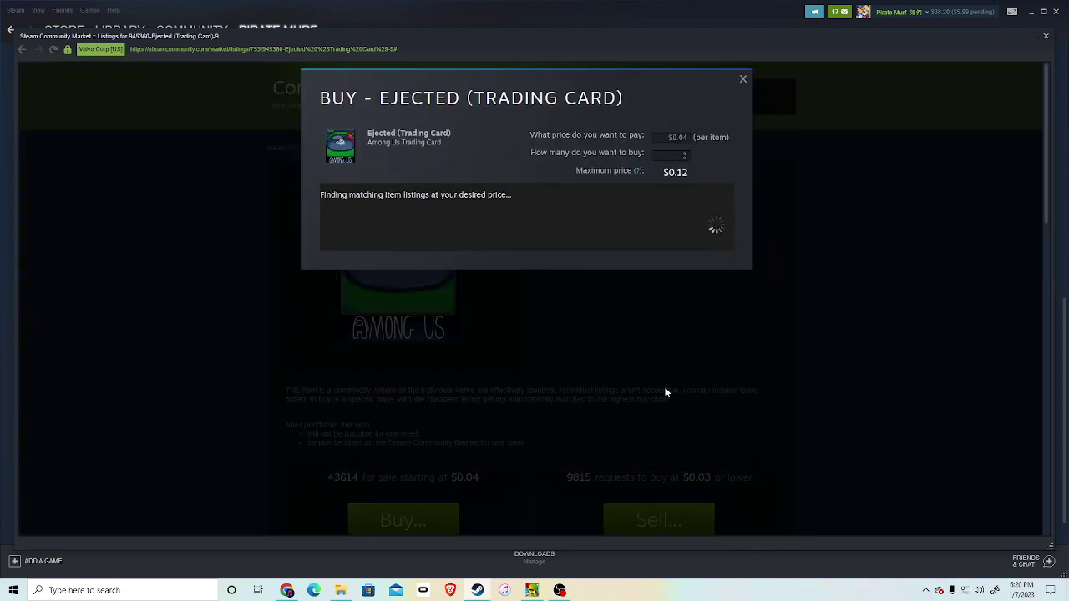
Close the Market and reload the badge page so the Golden Ham level is craftable.
left_click(1046, 36)
scroll(862, 219, "up", 5)
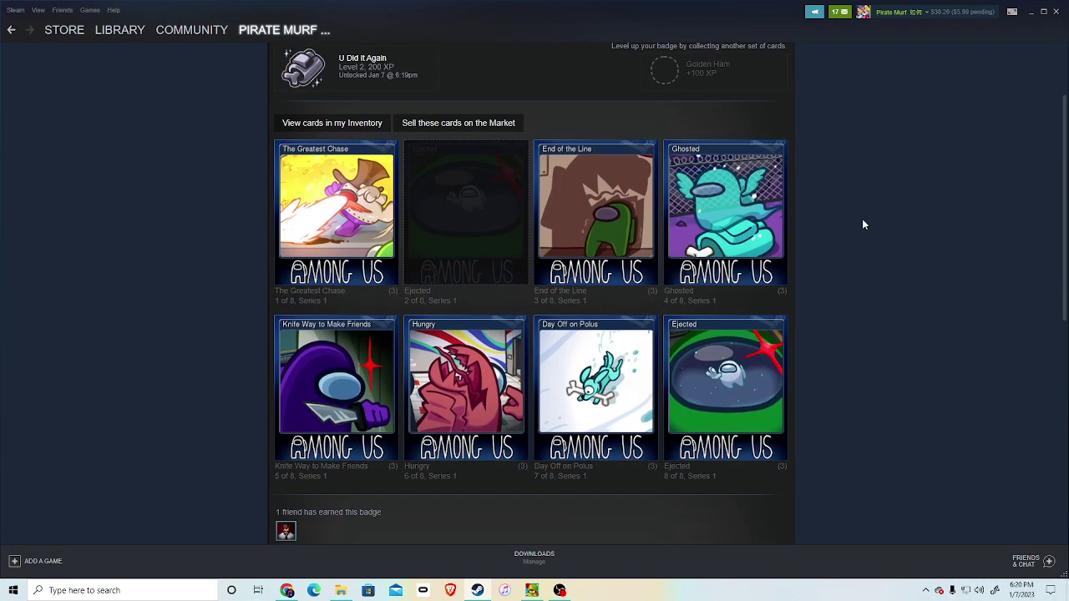
right_click(864, 222)
left_click(879, 252)
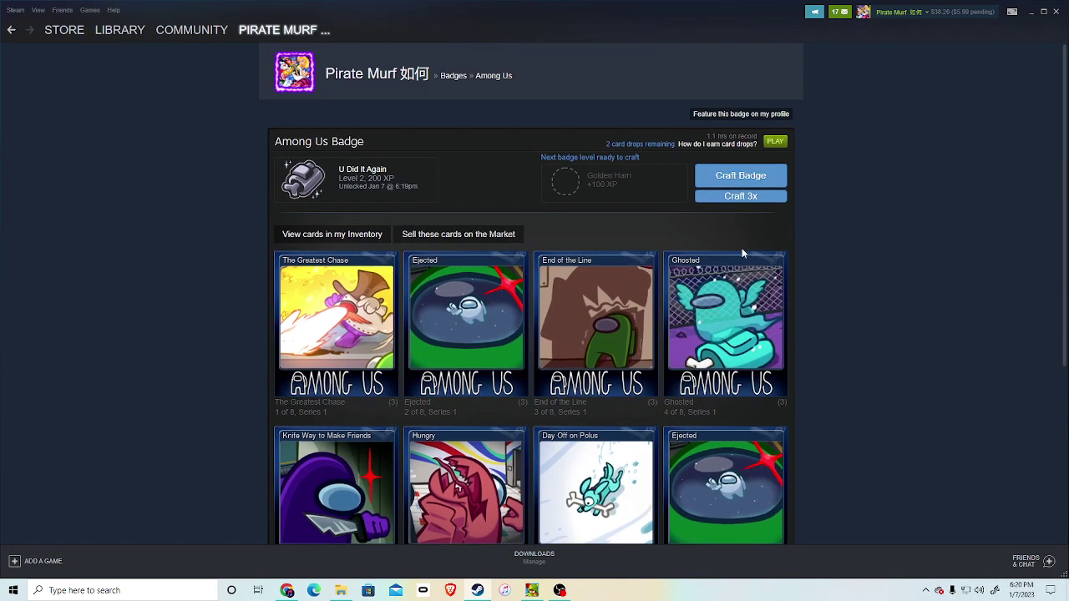
Craft 3x to Crewmate of the Year (500 XP, Steam level 133) and review the unlocked rewards.
left_click(739, 200)
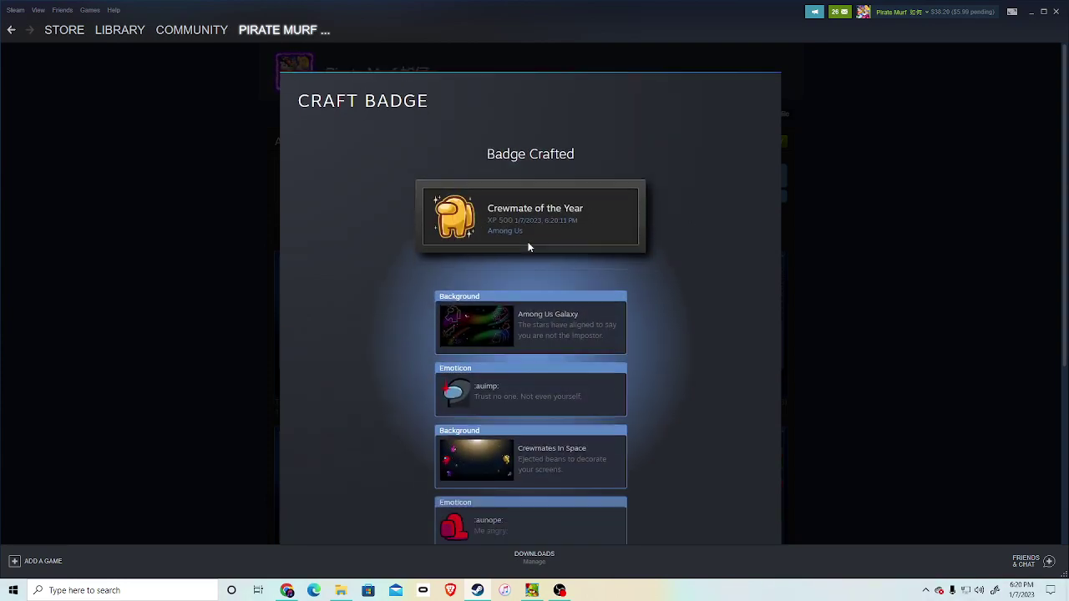
scroll(488, 286, "down", 1)
scroll(488, 286, "down", 1)
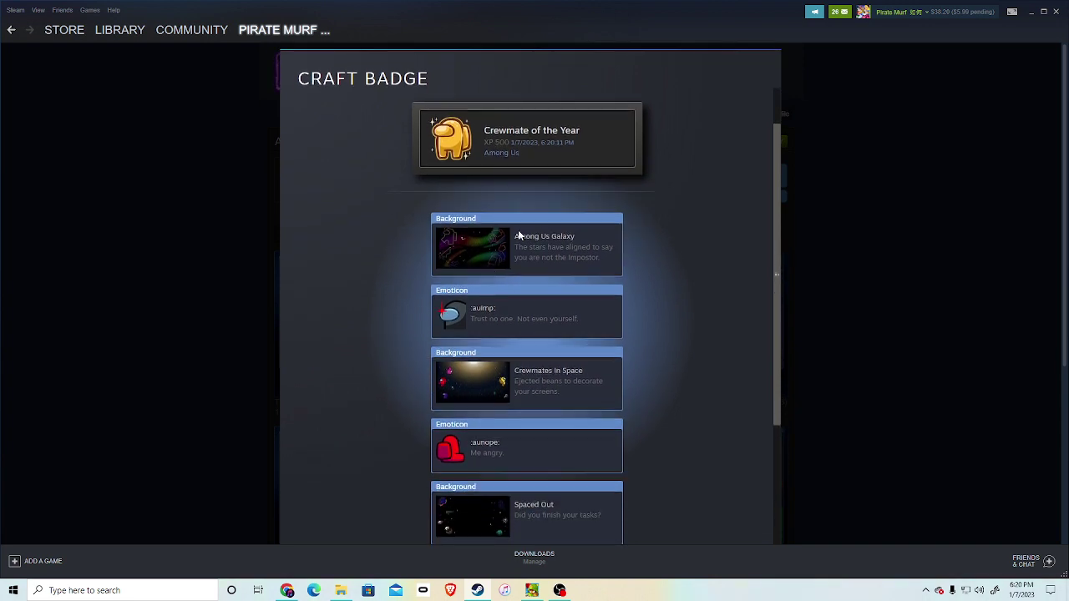
left_click(562, 288)
scroll(477, 242, "down", 3)
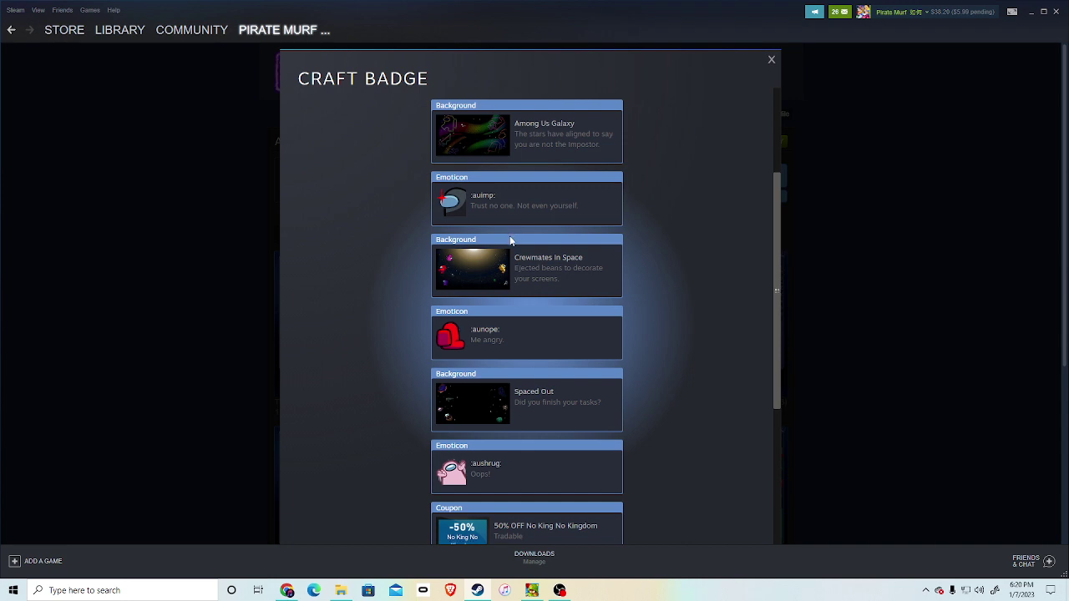
scroll(508, 239, "down", 1)
mouse_move(446, 144)
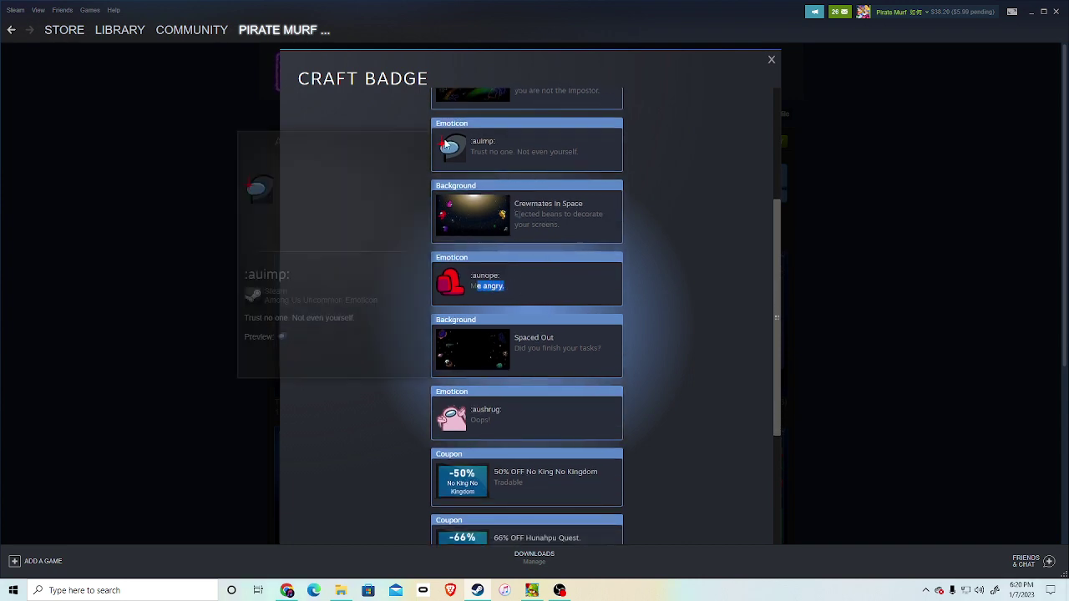
left_click(555, 297)
scroll(554, 297, "down", 2)
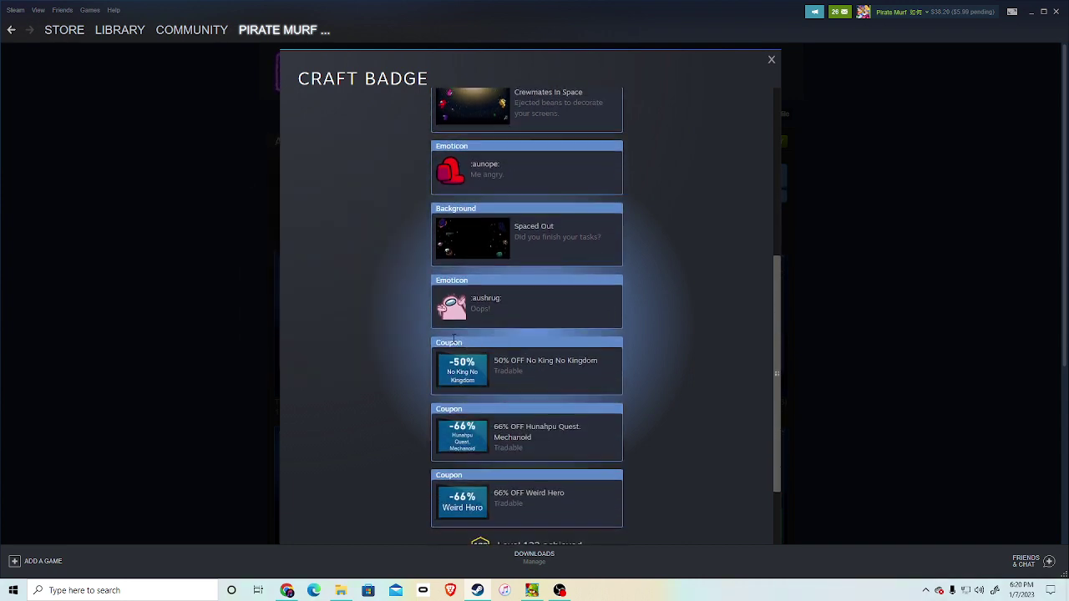
mouse_move(452, 317)
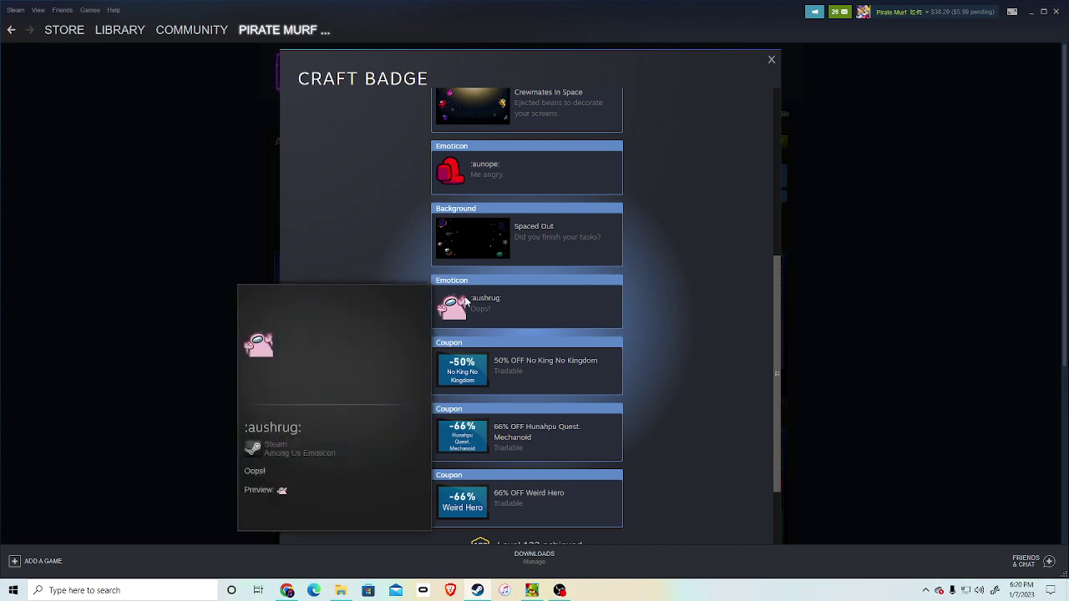
scroll(465, 301, "down", 3)
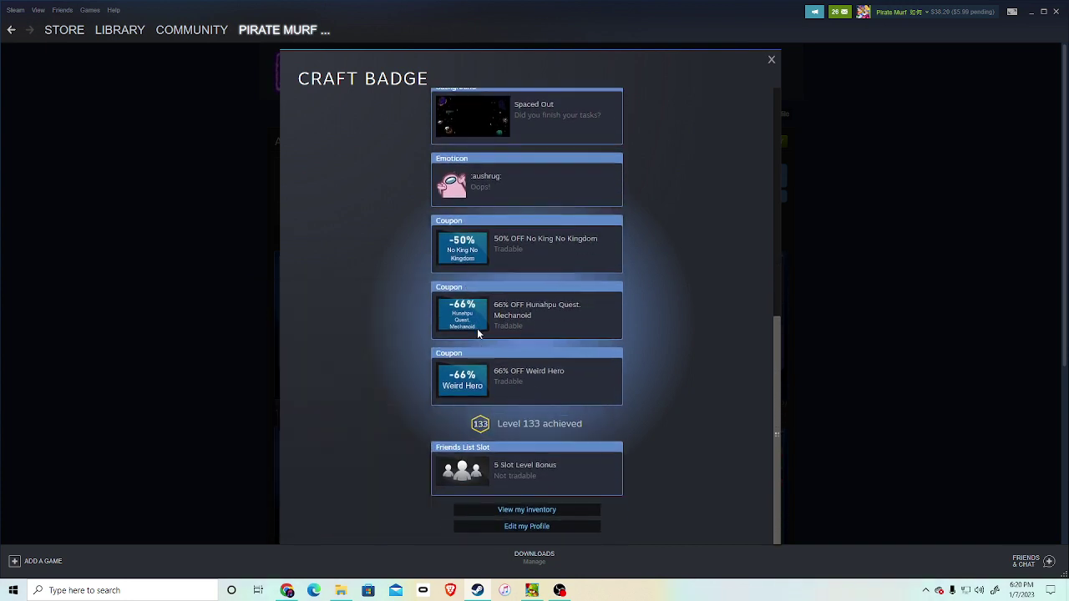
Close the crafting results and check the badge page lists Among Us Level 5, leveled to completion.
left_click(771, 61)
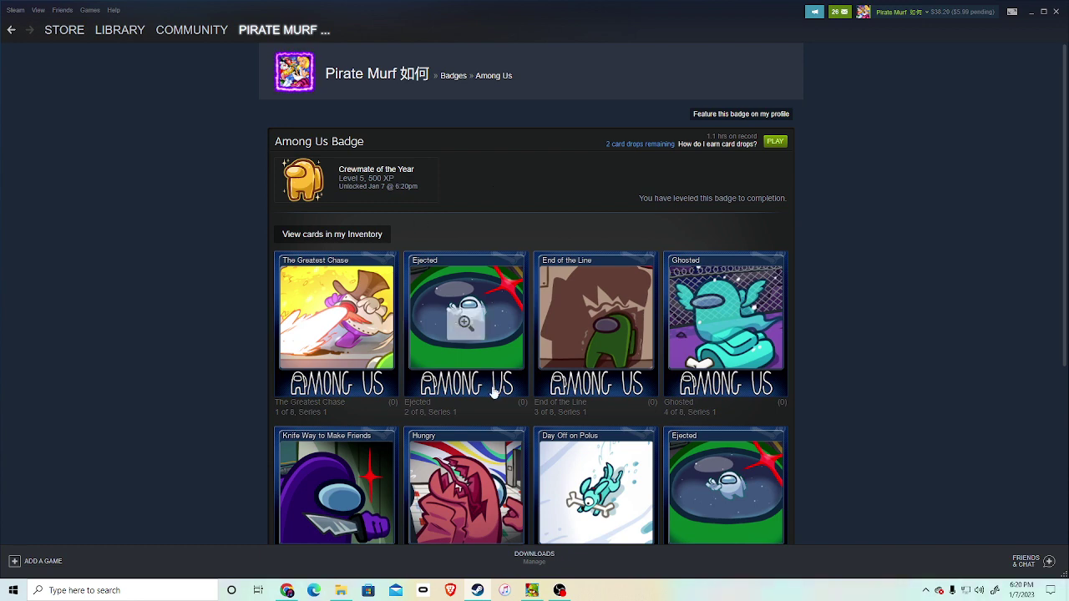
scroll(464, 317, "down", 5)
scroll(716, 388, "up", 5)
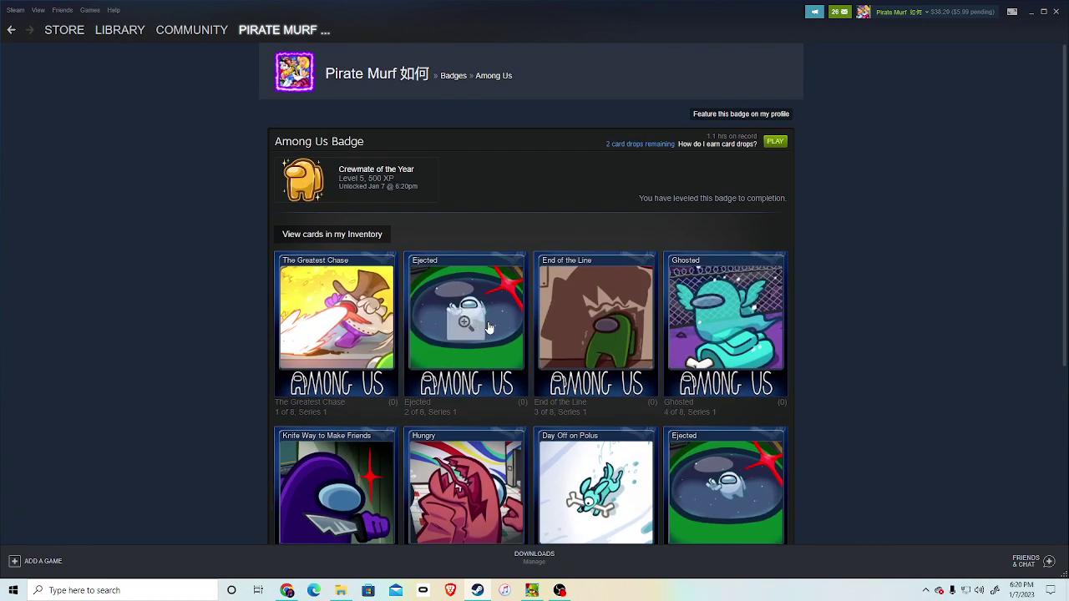